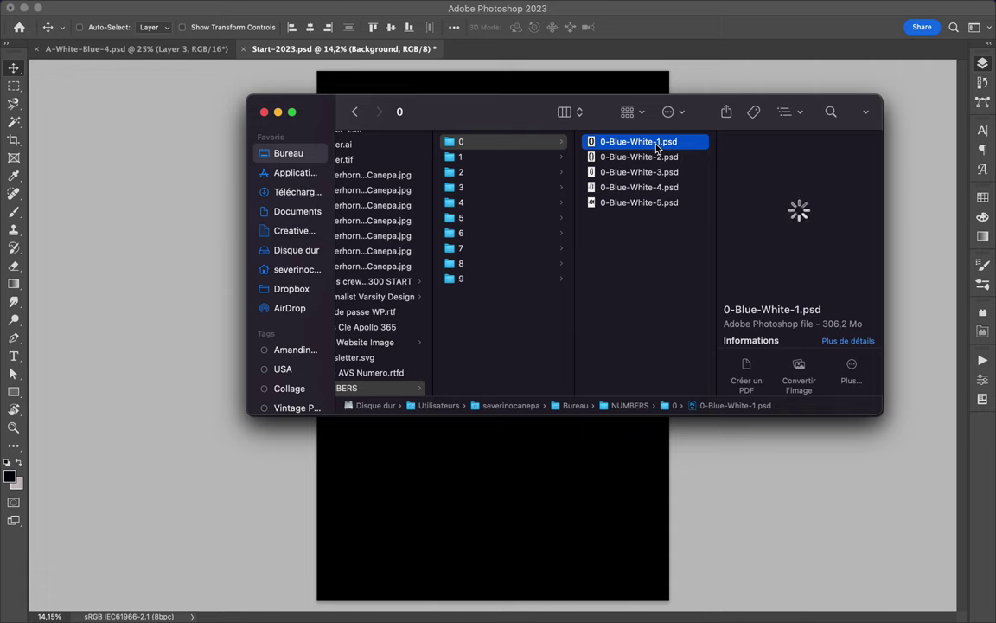
Open the 0-Blue-White-2.psd stencil and close the A-White-Blue-4 document
double_click(653, 161)
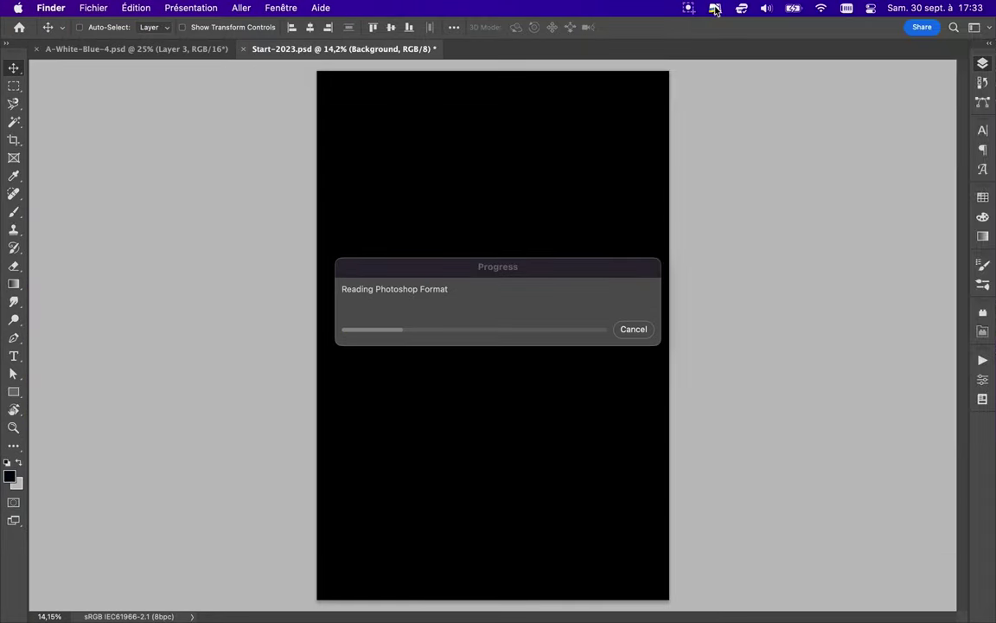
click(714, 8)
click(667, 195)
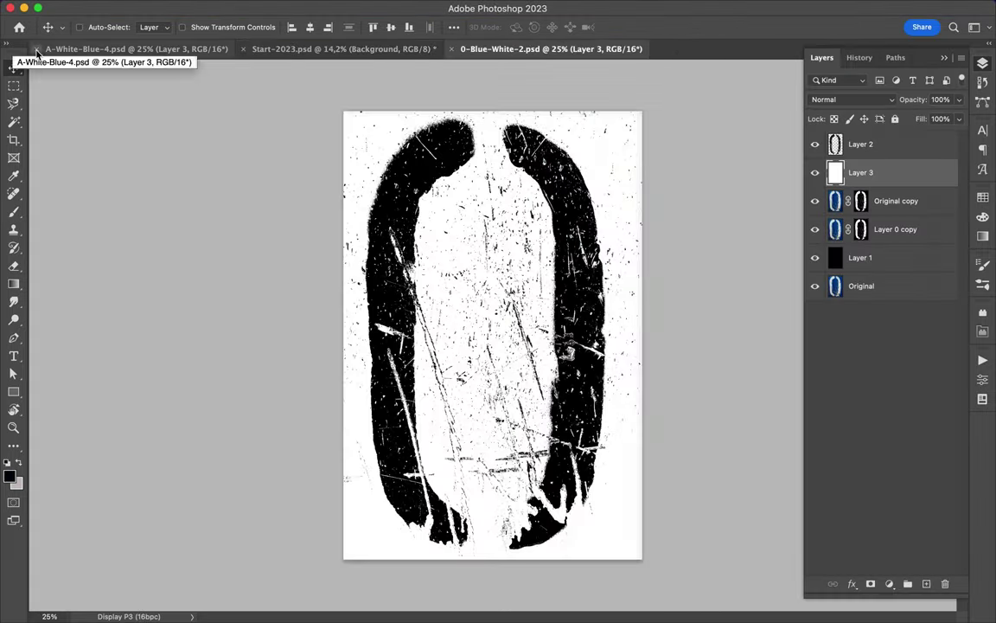
click(36, 49)
Copy the blue grunge 0 into the Start-2023 poster and convert it to 16 bits per channel
click(860, 144)
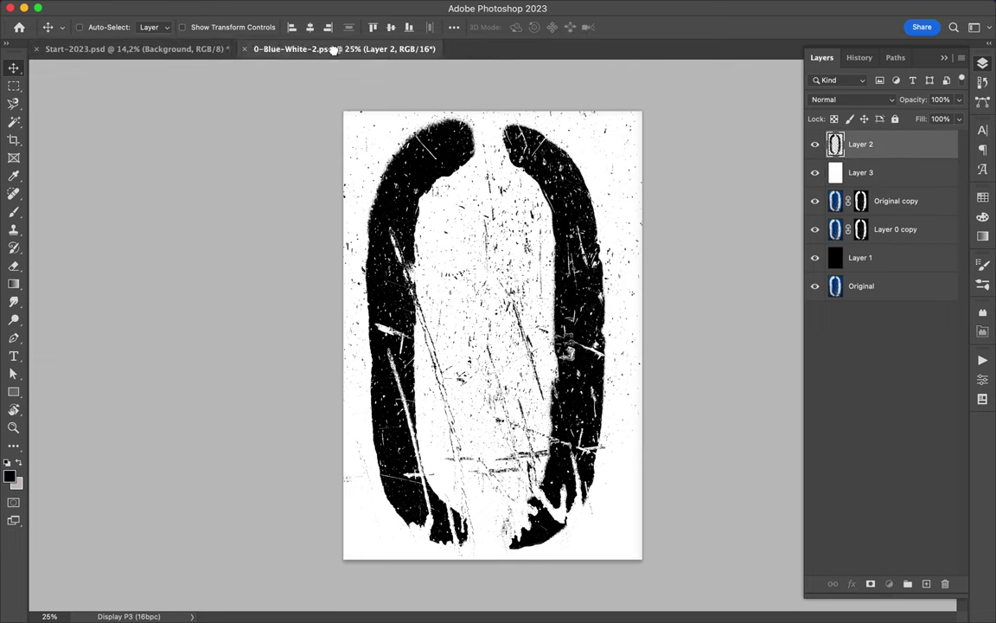
drag(333, 50, 436, 246)
key(Return)
click(170, 8)
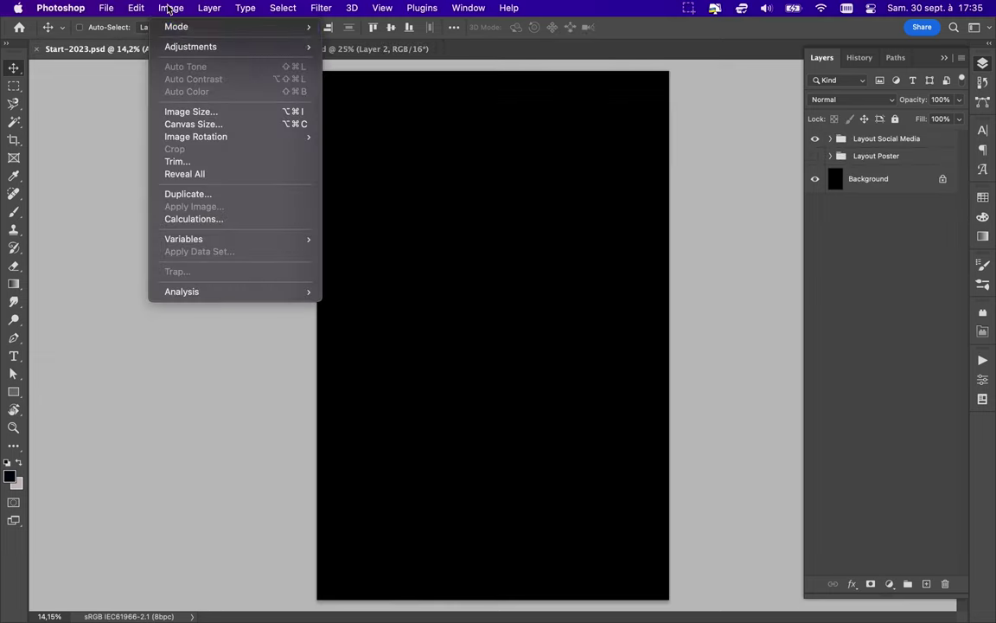
click(342, 125)
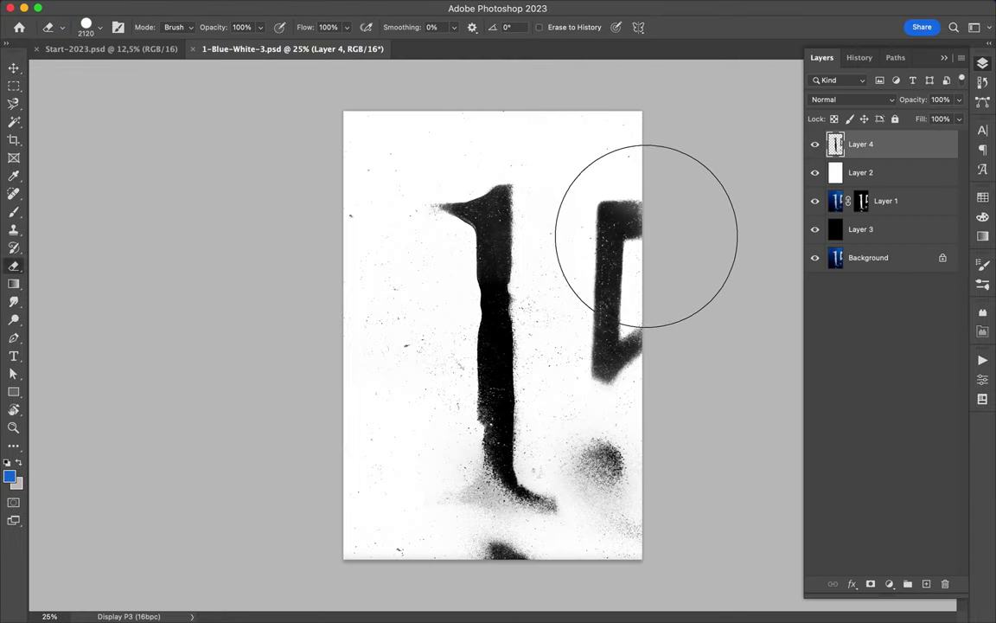
Erase the partial digit at the 1 image's right edge with a 252 px soft round eraser
drag(699, 404, 698, 198)
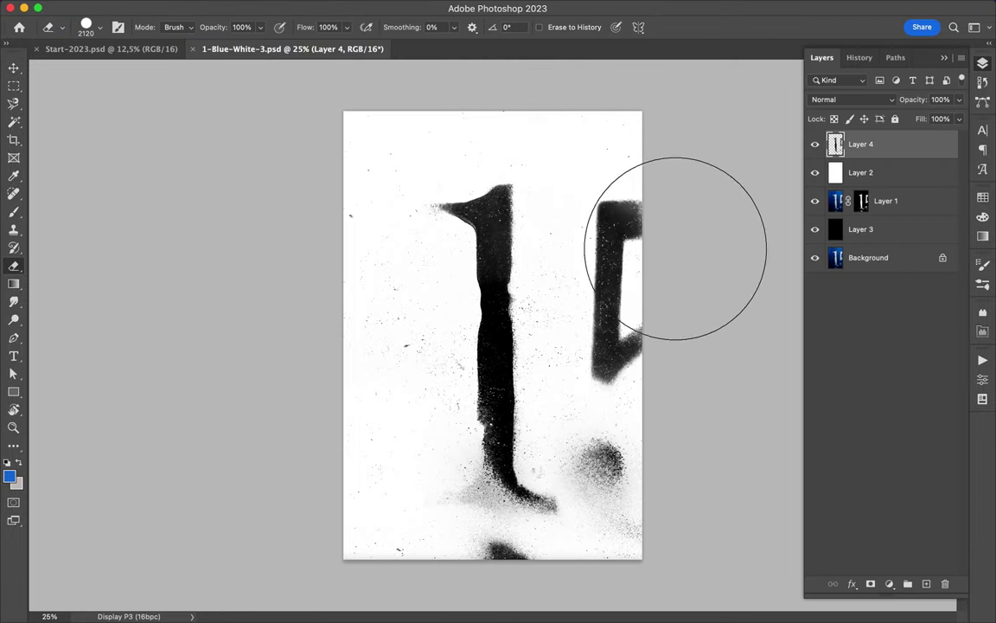
click(99, 27)
click(100, 212)
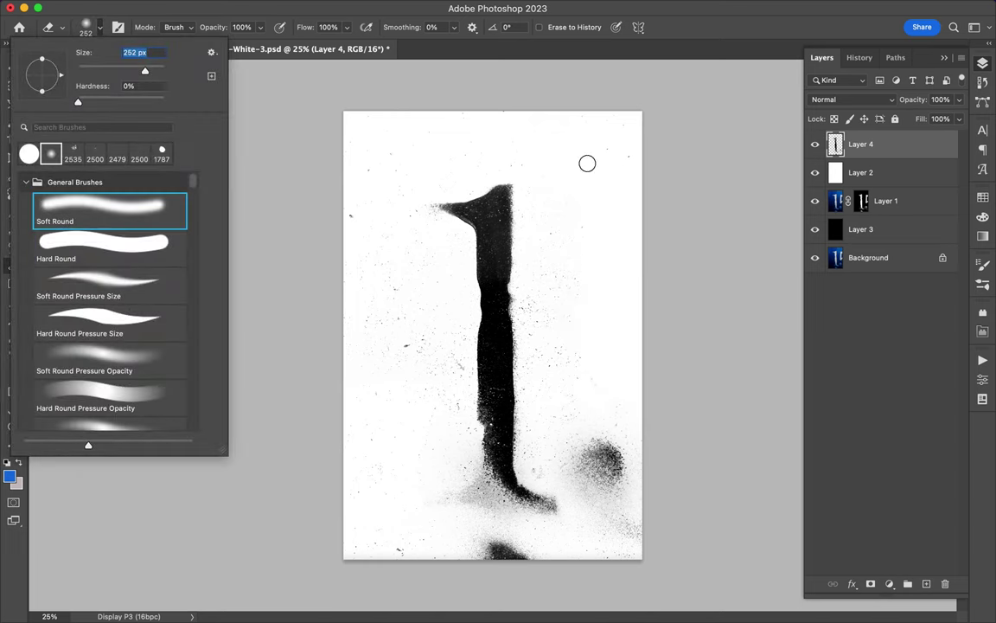
key(Return)
key(v)
key(ctrl+Tab)
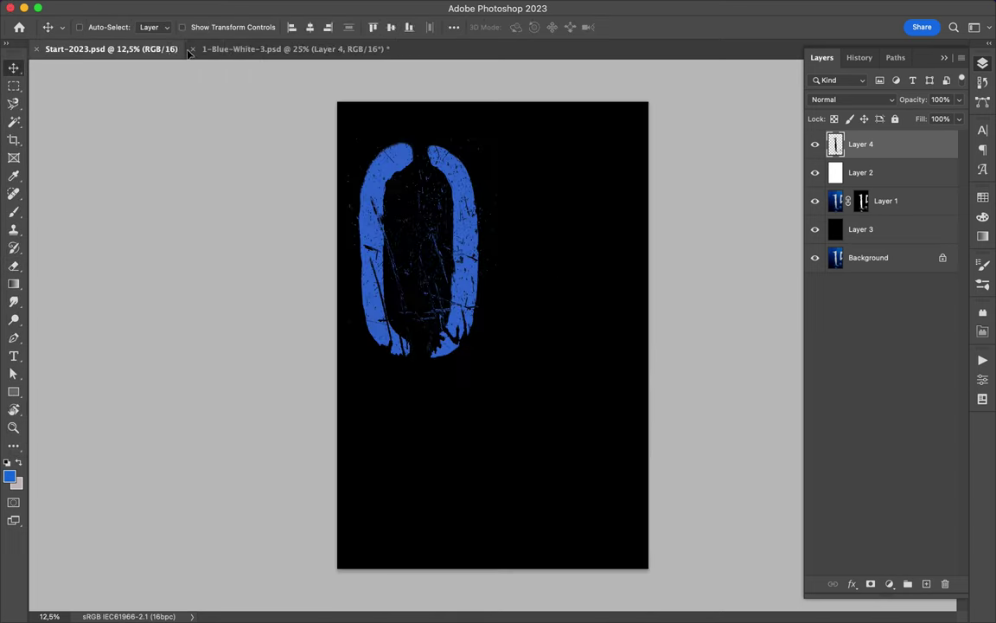
Draw a colour rectangle over the 1 and clip it to the digit
key(u)
drag(407, 134, 604, 432)
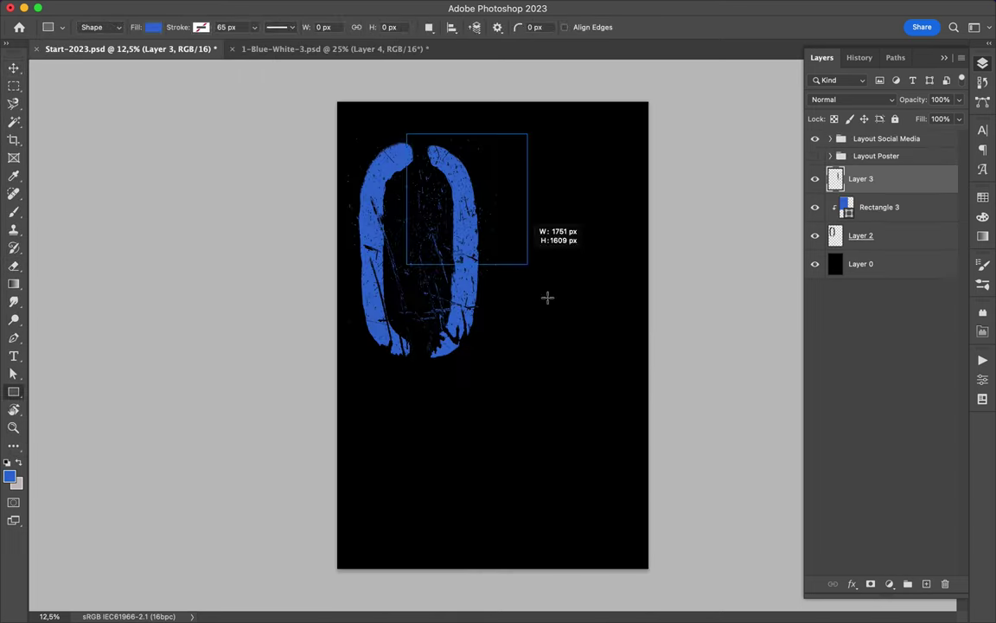
key(ctrl+alt+g)
key(v)
drag(454, 226, 501, 226)
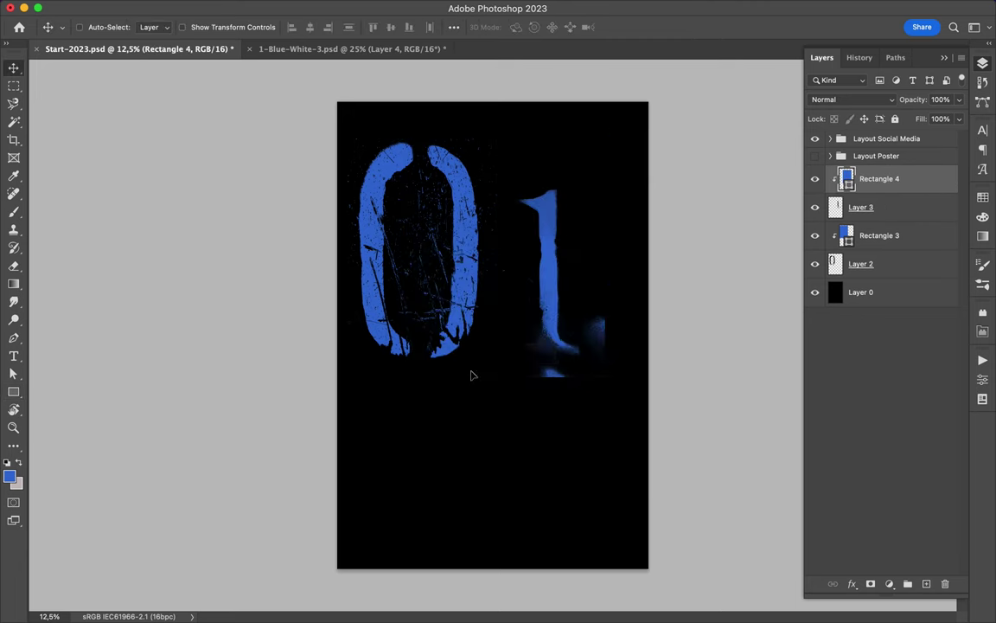
Fill the clipped rectangle yellow and move the yellow 1 left to overlap the 0
key(u)
click(983, 216)
click(864, 191)
click(951, 282)
drag(955, 329, 952, 339)
click(914, 282)
key(alt+BackSpace)
key(v)
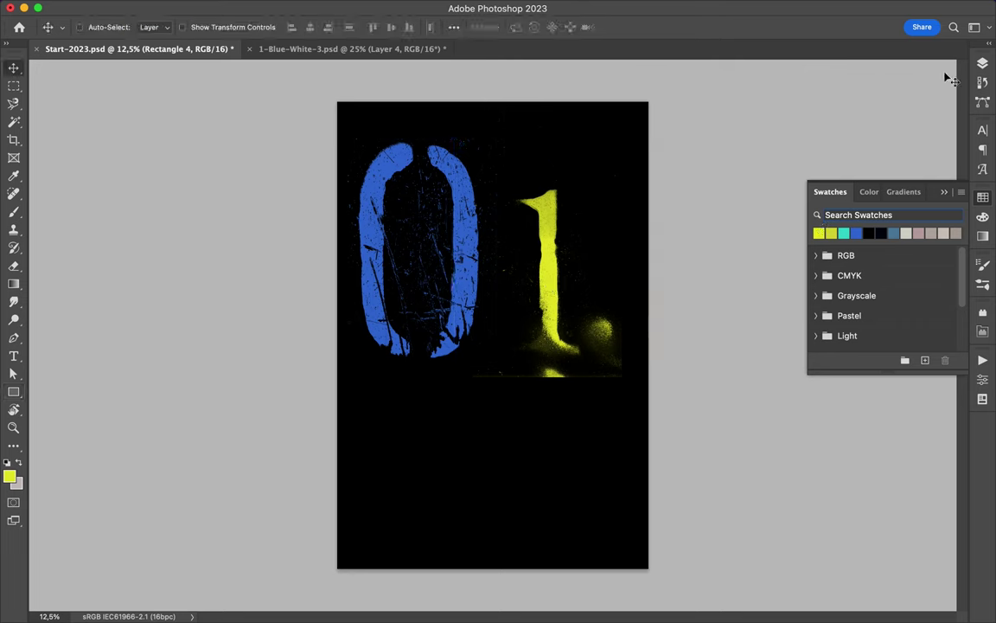
key(F7)
drag(545, 275, 489, 257)
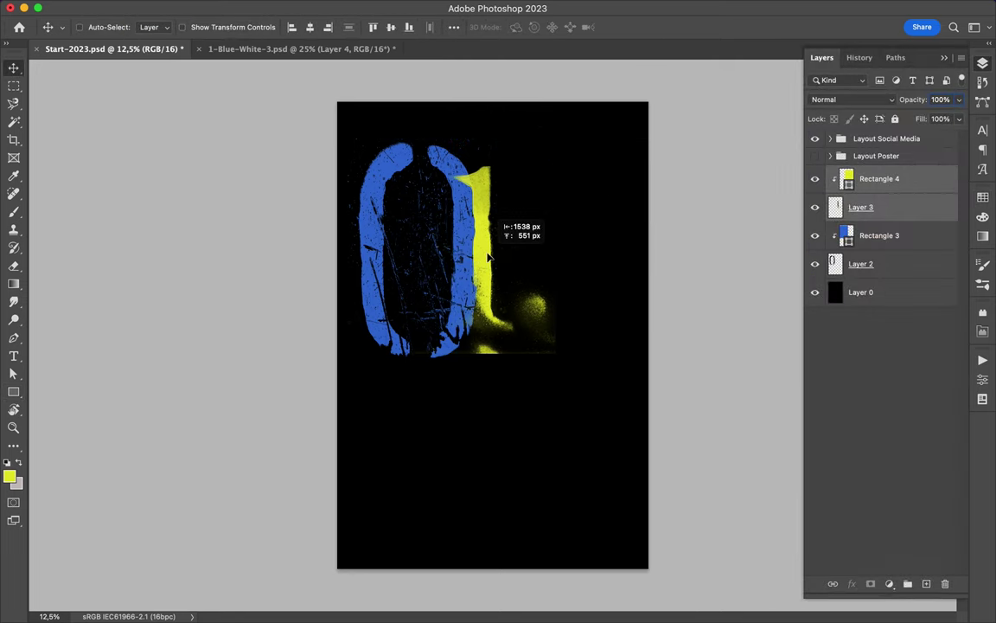
Close 1-Blue-White-3 without saving and browse to the NUMBERS/2 folder
click(198, 48)
click(495, 255)
key(super+o)
click(251, 132)
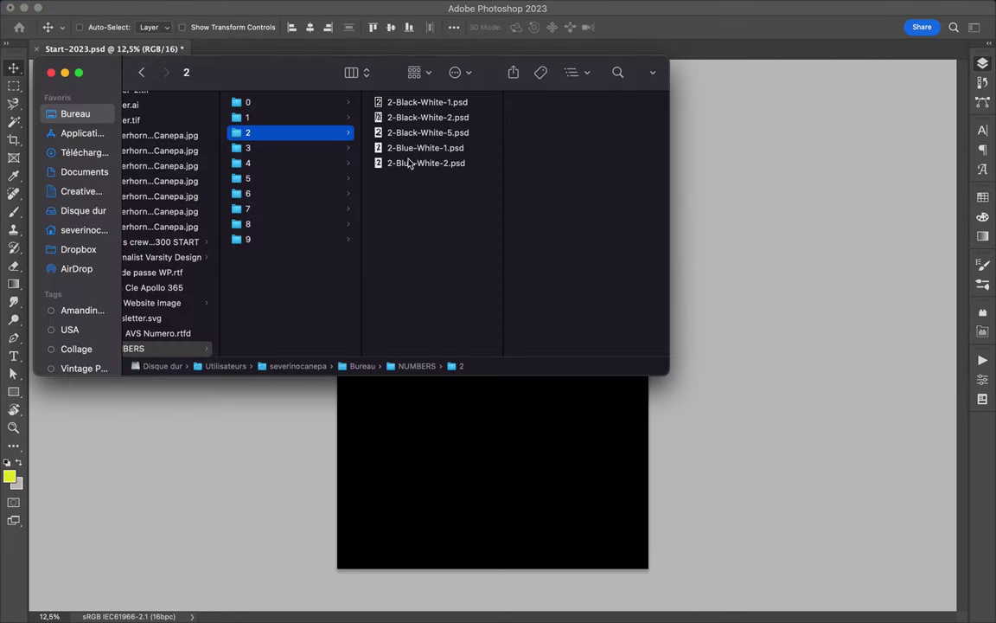
Open 2-Blue-White-2.psd and 3-Black-White-1.psd, with the 2 document in front
double_click(410, 163)
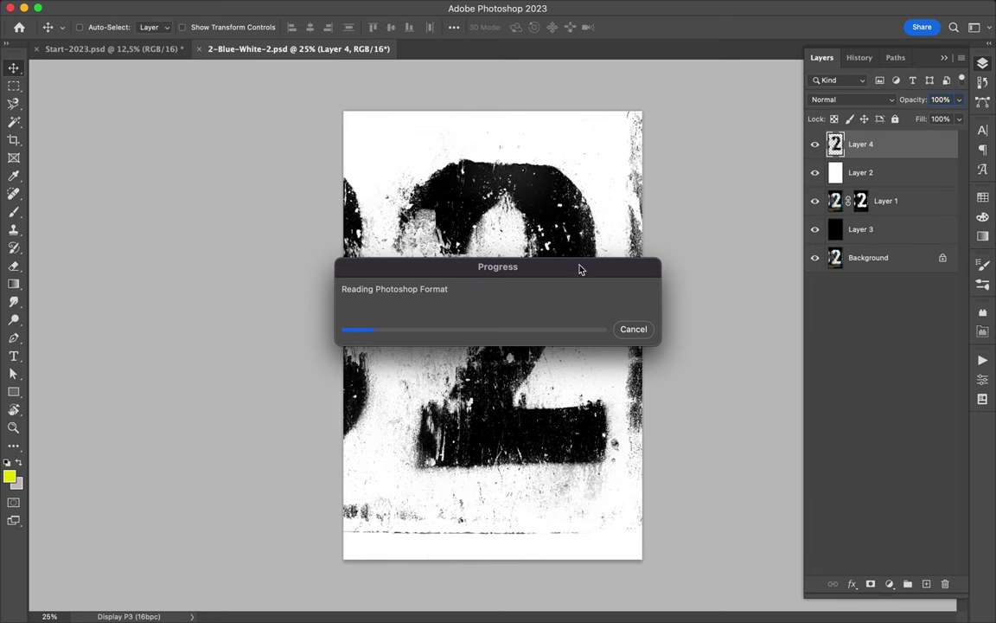
drag(580, 269, 699, 181)
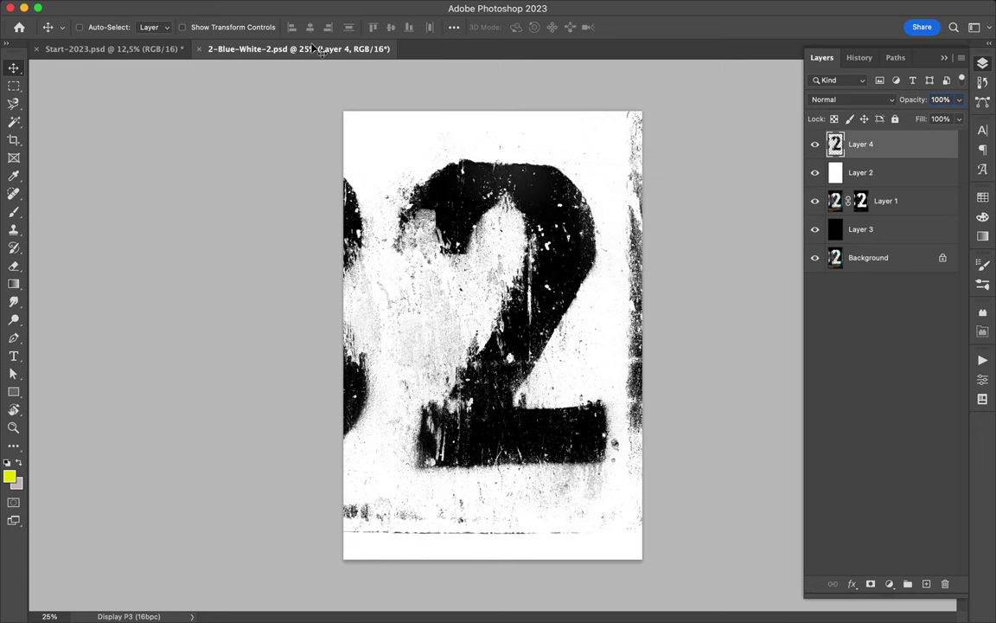
click(385, 48)
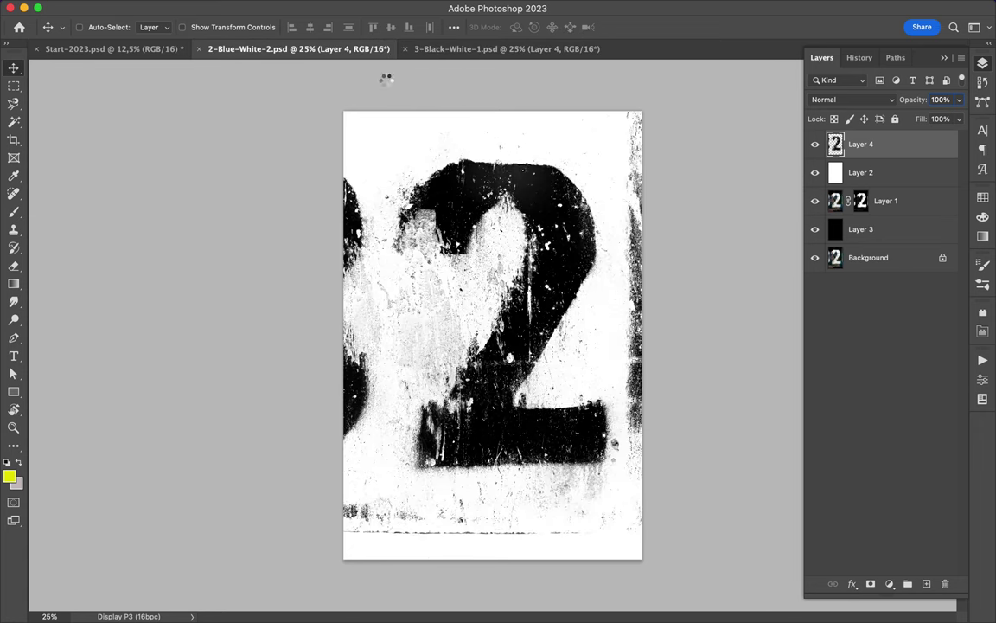
Draw a full-page rectangle over the 2 image and choose a bright green colour
key(u)
drag(340, 108, 644, 562)
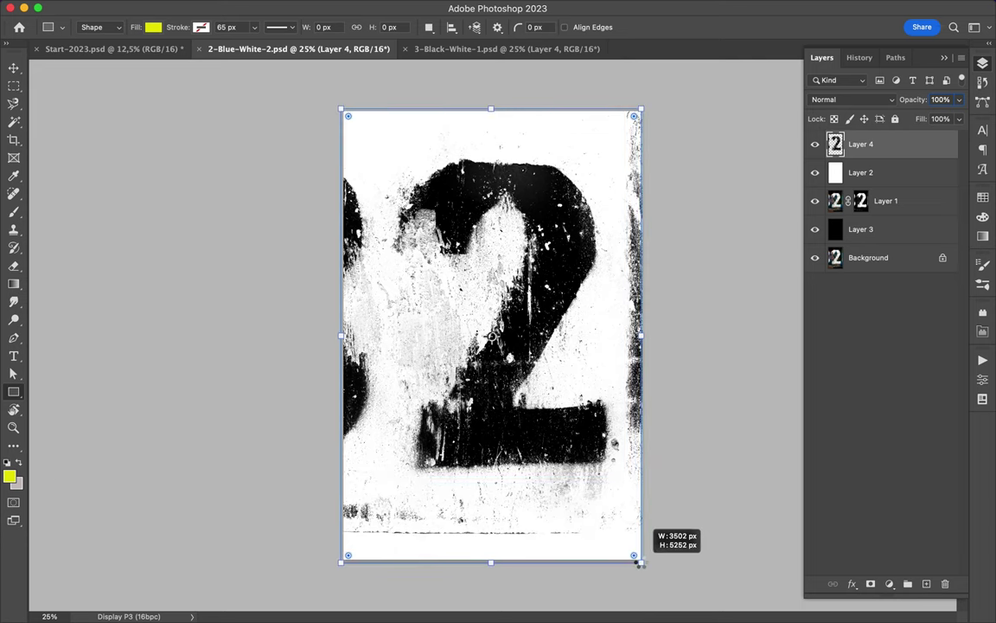
drag(644, 561, 650, 564)
click(982, 197)
click(983, 218)
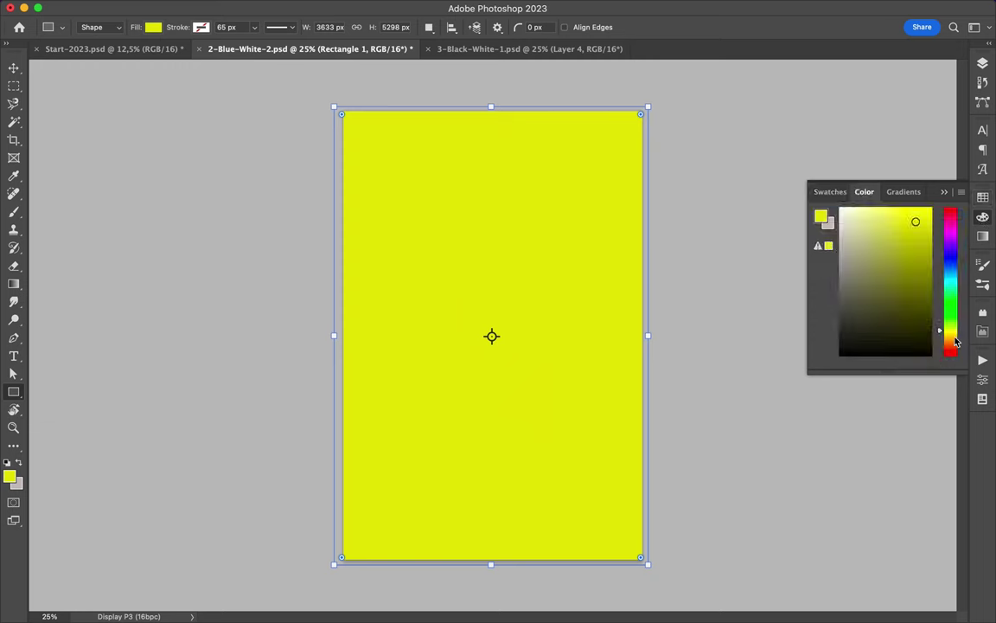
click(952, 308)
Fill the rectangle green, clip it to the 2, and copy both layers into the poster
key(F7)
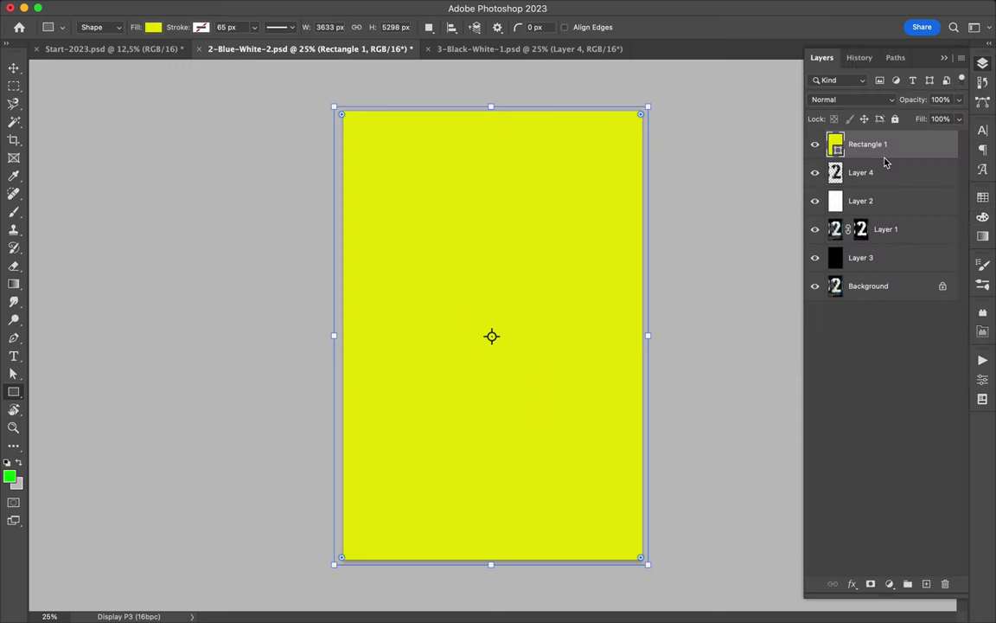
alt+click(885, 153)
key(F7)
key(alt+BackSpace)
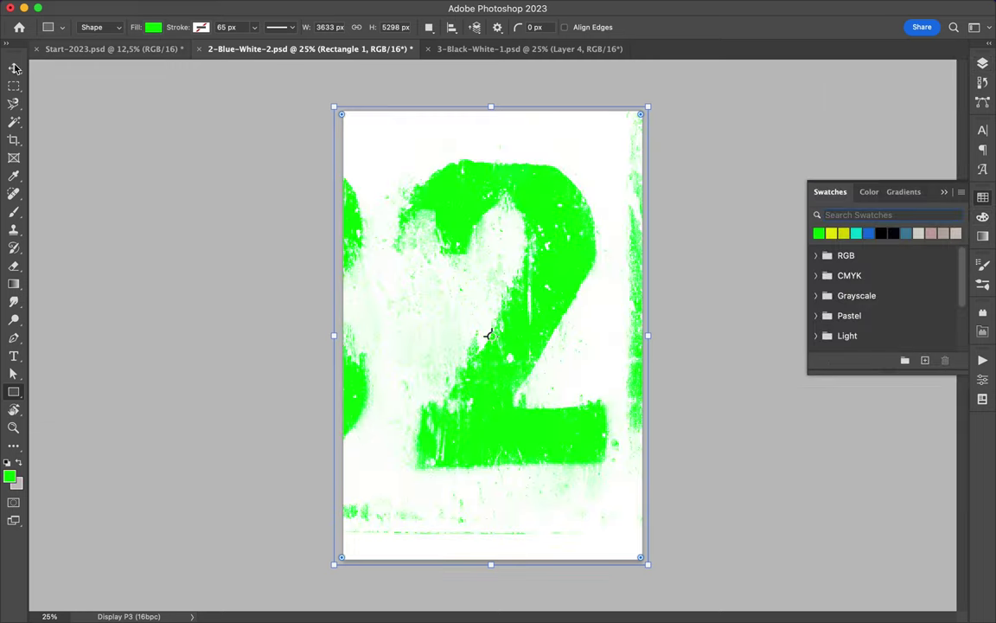
key(v)
key(F7)
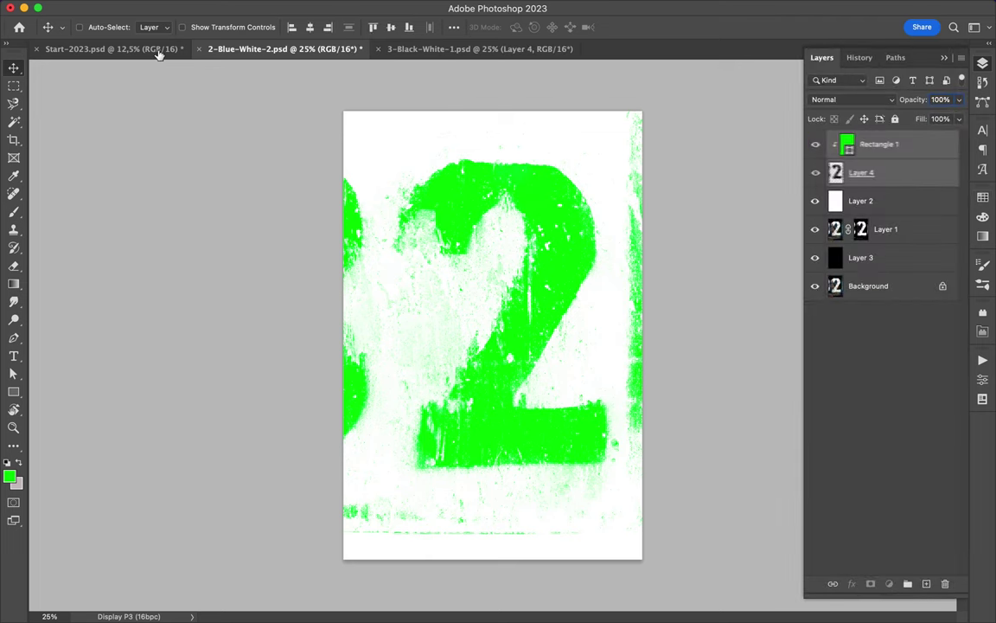
click(158, 50)
drag(158, 50, 515, 257)
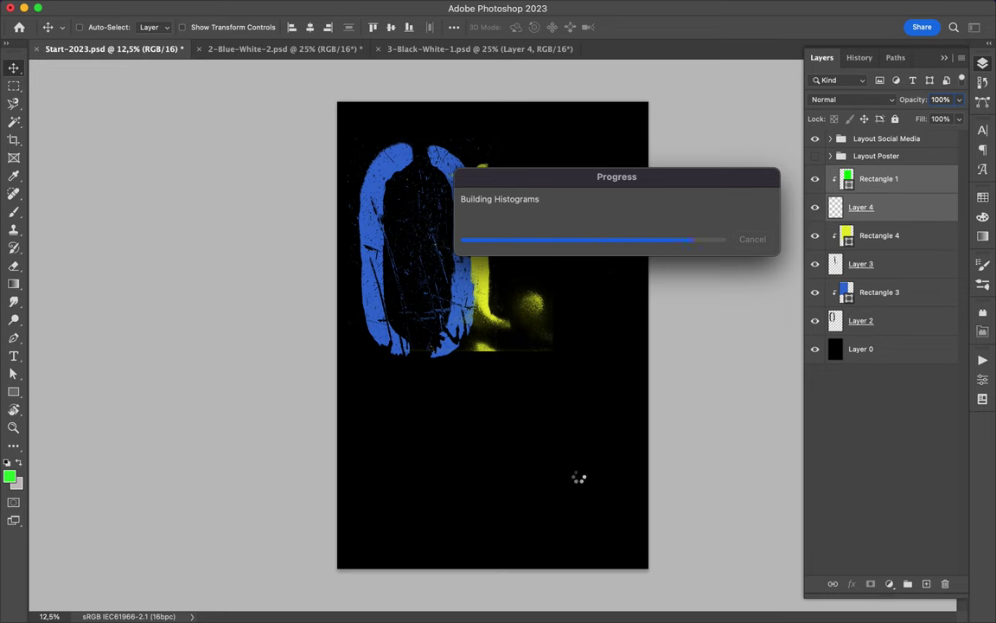
Place the green 2 behind the 0 and 1, then close 2-Blue-White-2 without saving
mouse_move(518, 291)
mouse_down()
mouse_move(531, 301)
mouse_move(526, 288)
mouse_up()
drag(901, 221, 883, 333)
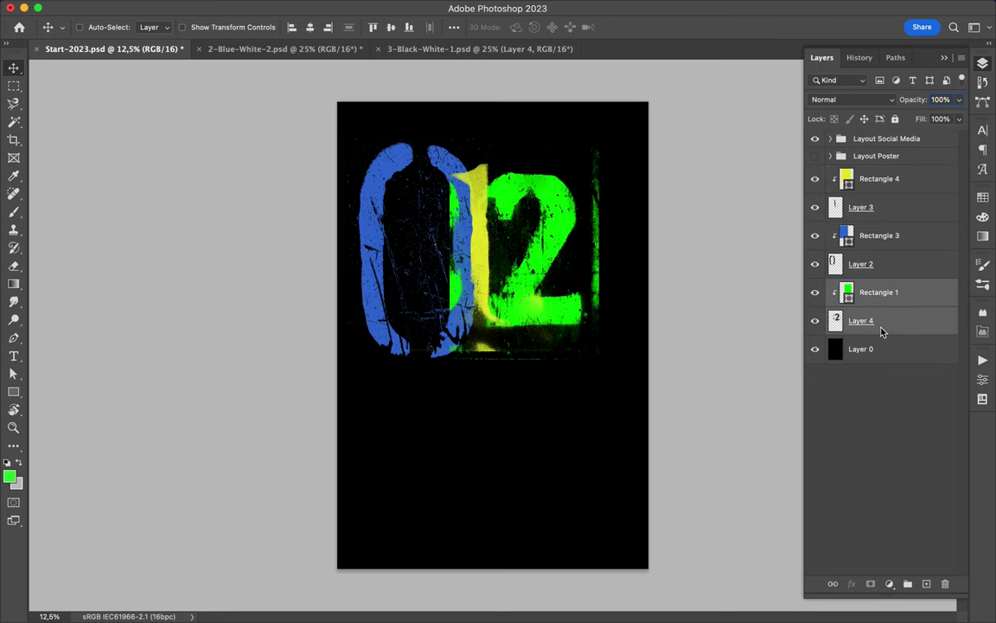
mouse_move(554, 223)
mouse_down()
mouse_move(546, 207)
mouse_move(558, 197)
mouse_up()
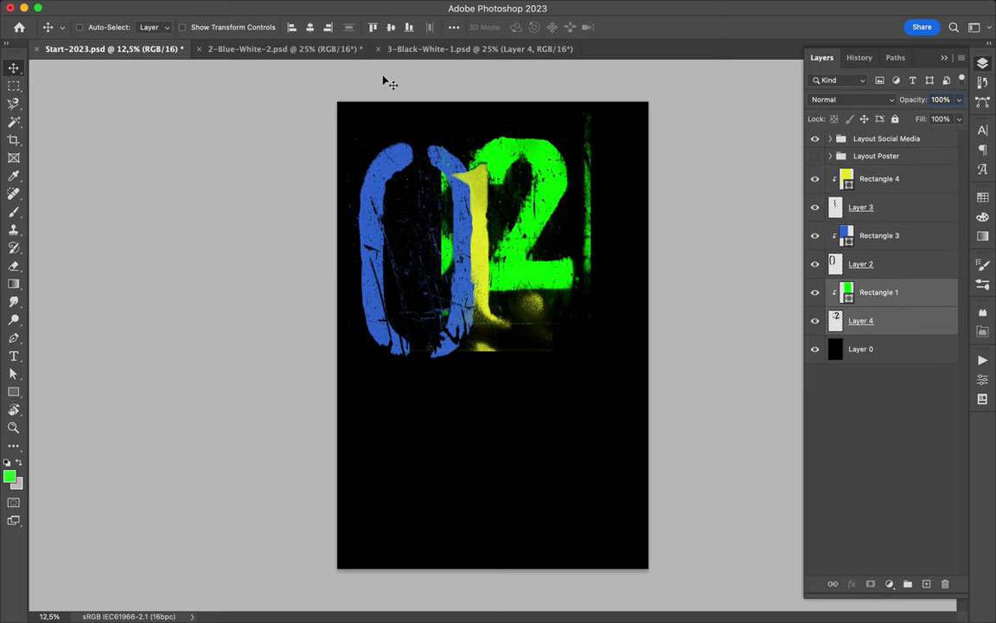
click(198, 49)
click(447, 255)
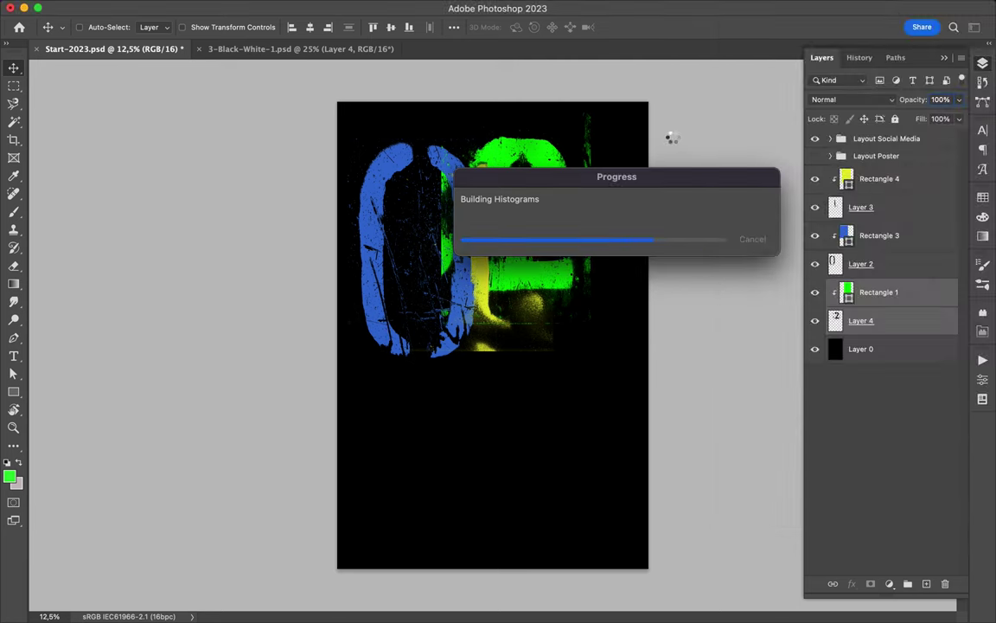
Merge the 2 and the 0 each with their colour fills, then select the 1 with its fill
key(super+e)
click(891, 236)
shift+click(891, 264)
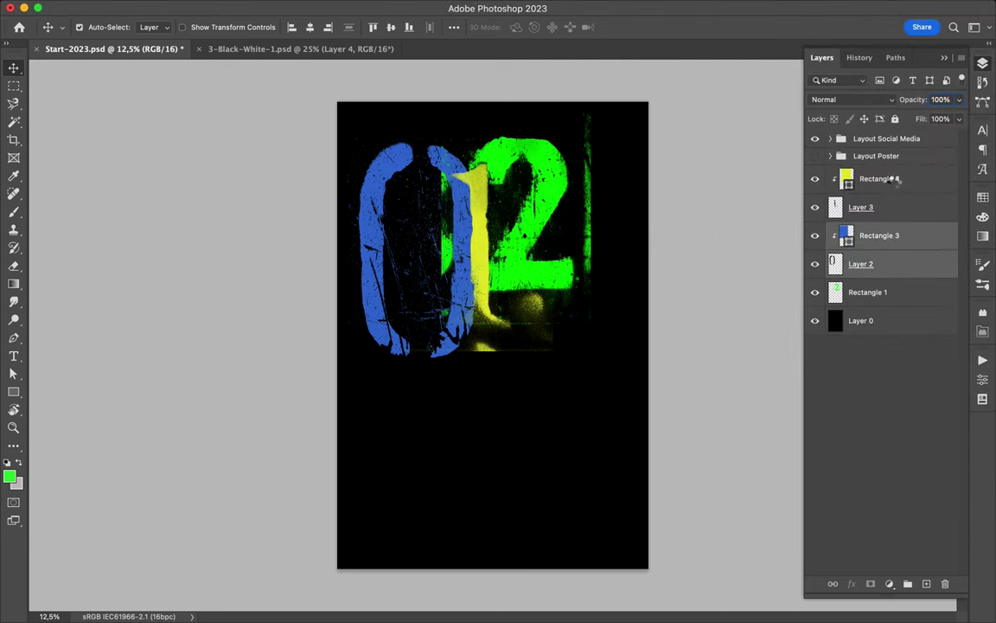
key(super+e)
click(891, 206)
shift+click(895, 184)
Cover the whole 3 image with a rectangle and pick a teal colour
click(333, 49)
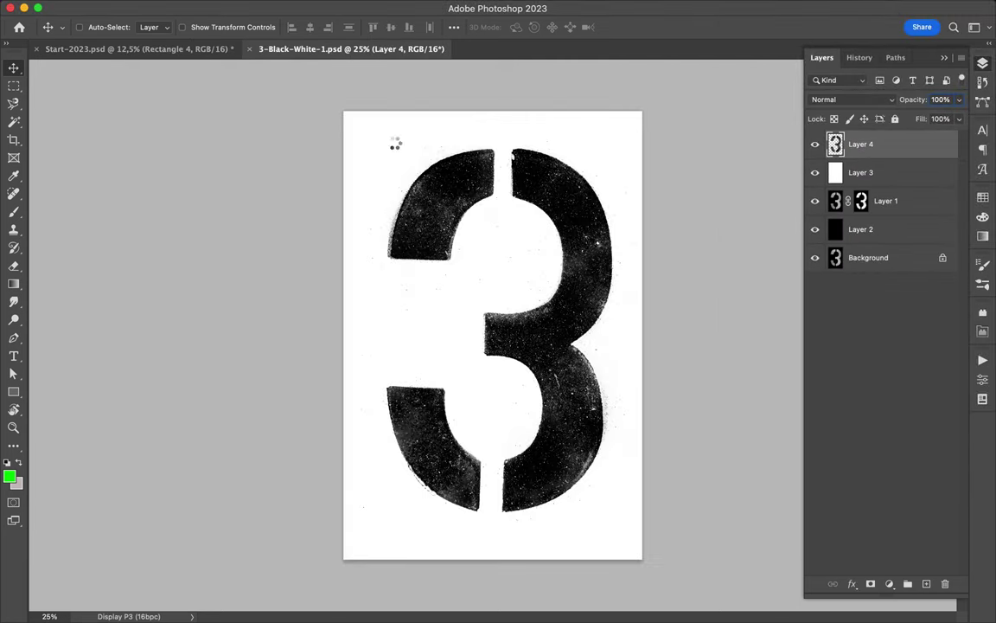
key(u)
mouse_move(278, 63)
mouse_down()
mouse_move(436, 208)
mouse_move(645, 567)
mouse_up()
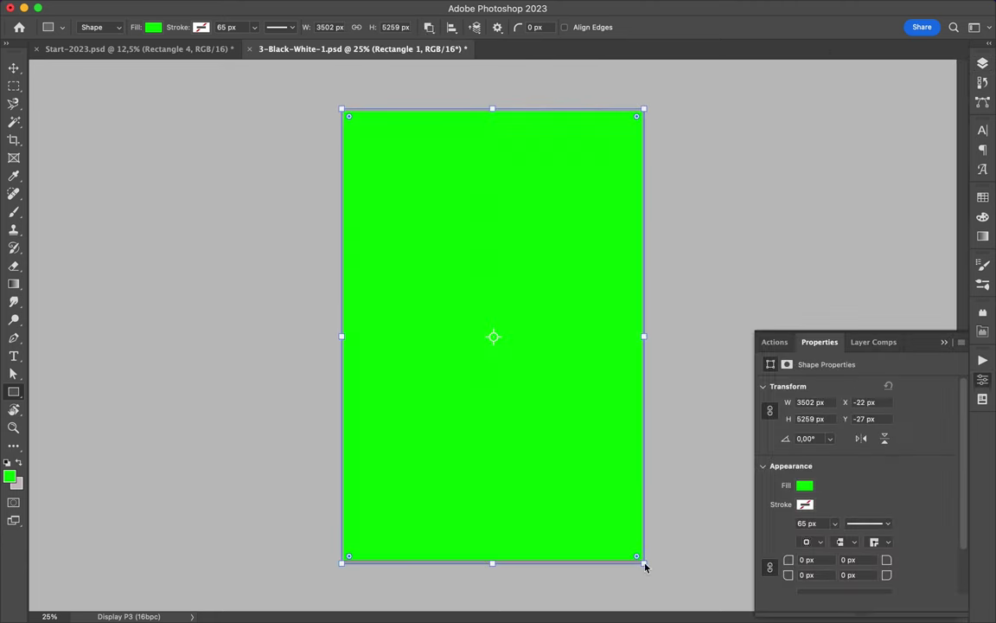
click(983, 216)
click(953, 288)
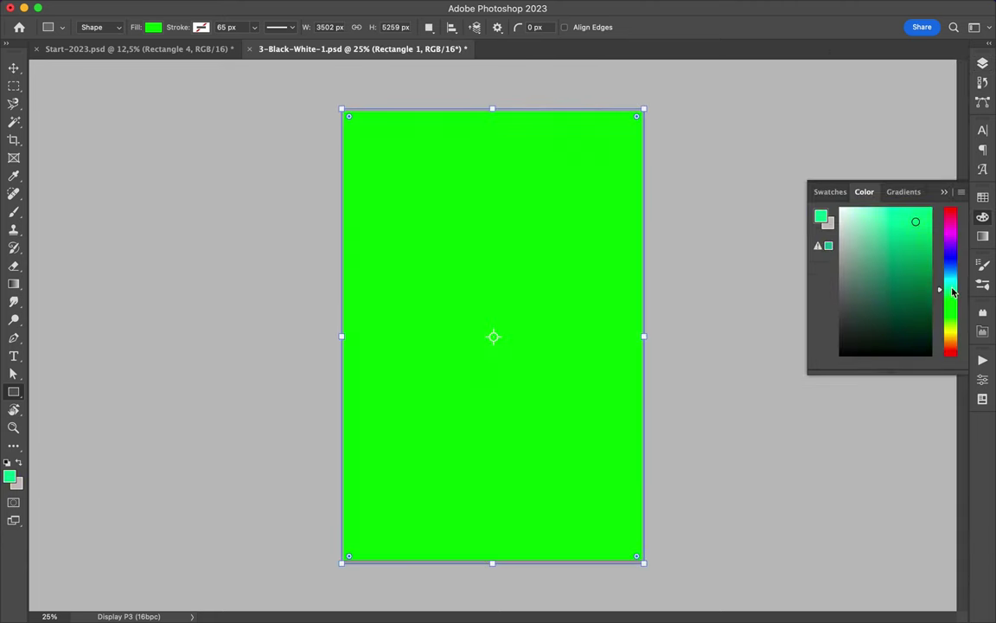
click(982, 63)
click(982, 197)
Fill the rectangle teal, clip it to the 3, and select both layers for moving
key(alt+BackSpace)
click(983, 64)
key(ctrl+alt+g)
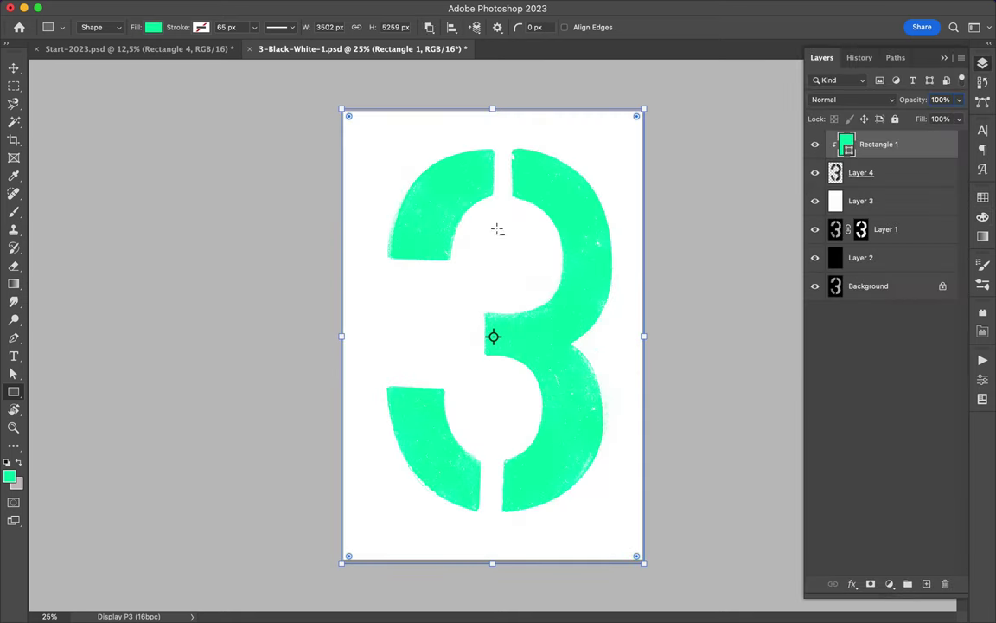
key(shift+alt+bracketleft)
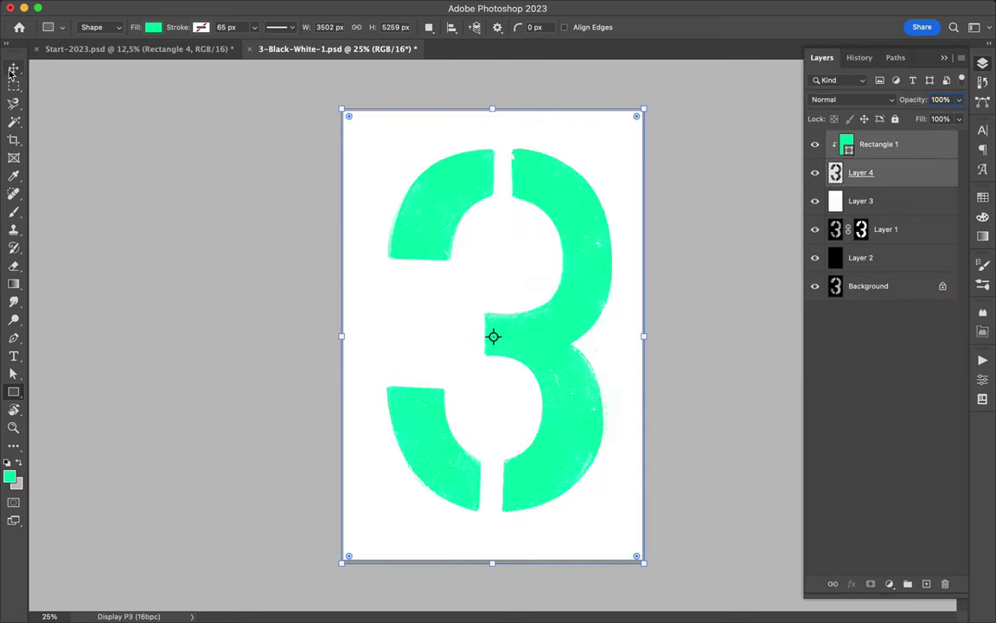
click(13, 69)
click(188, 49)
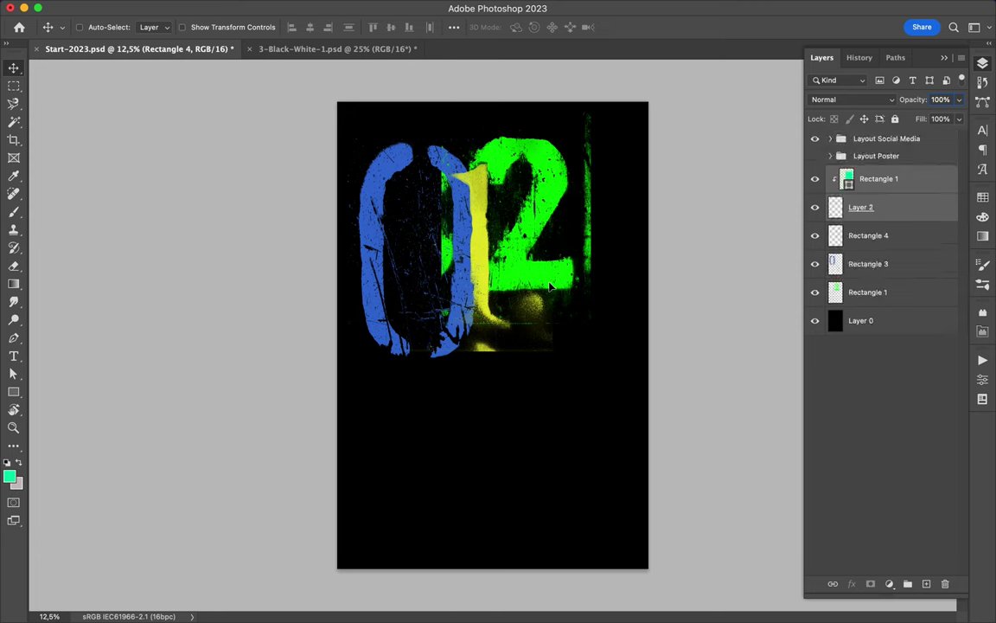
Move the 3 to the right of the 2 and recolour its fill magenta
click(692, 8)
click(676, 311)
drag(554, 245, 683, 237)
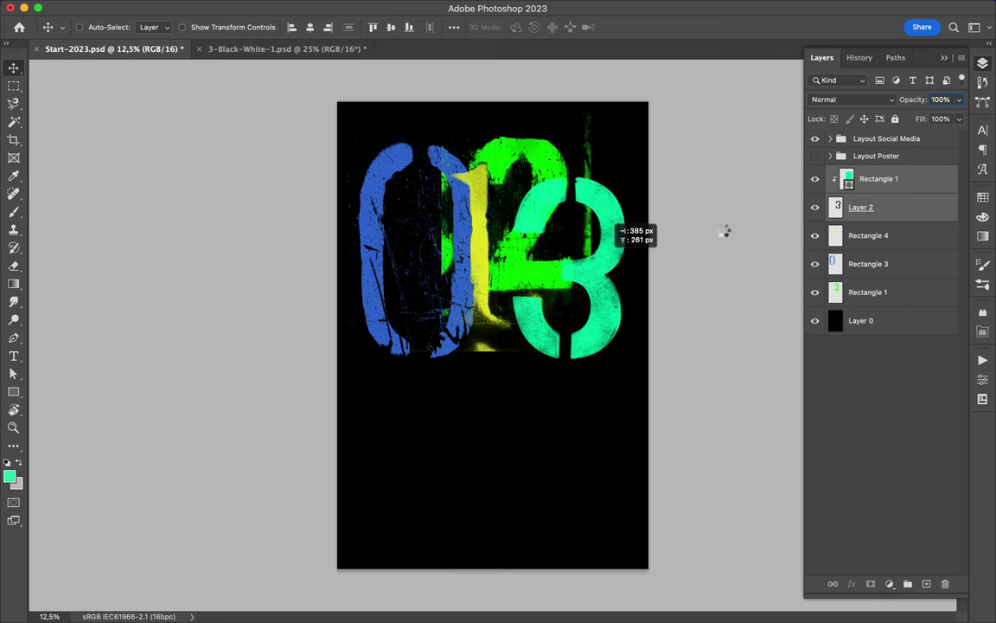
click(878, 180)
click(983, 216)
click(950, 236)
drag(950, 236, 950, 227)
click(982, 63)
key(alt+BackSpace)
click(982, 63)
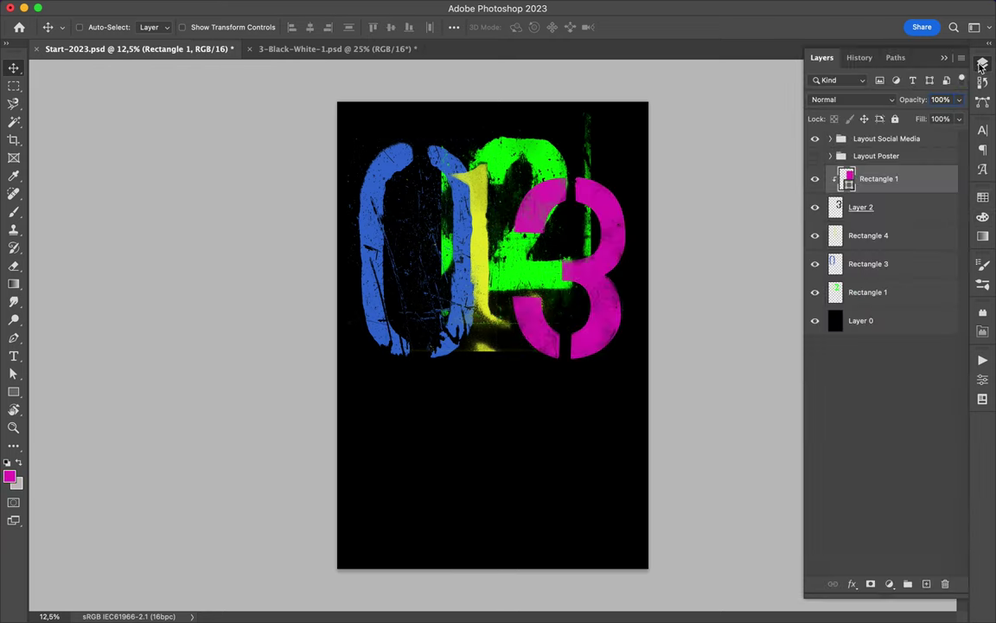
Move the magenta 3 layers below the other numbers
shift+click(865, 207)
drag(635, 215, 616, 191)
drag(896, 188, 896, 301)
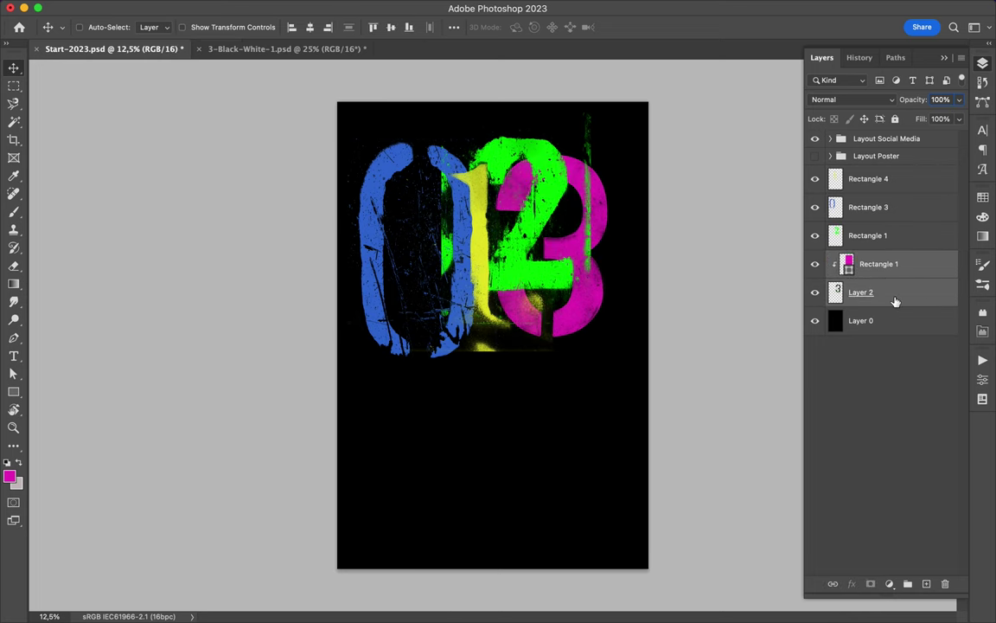
Close 3-Black-White-1.psd and browse to the 4 stencil folder in Finder
click(199, 49)
click(523, 251)
click(416, 596)
click(424, 133)
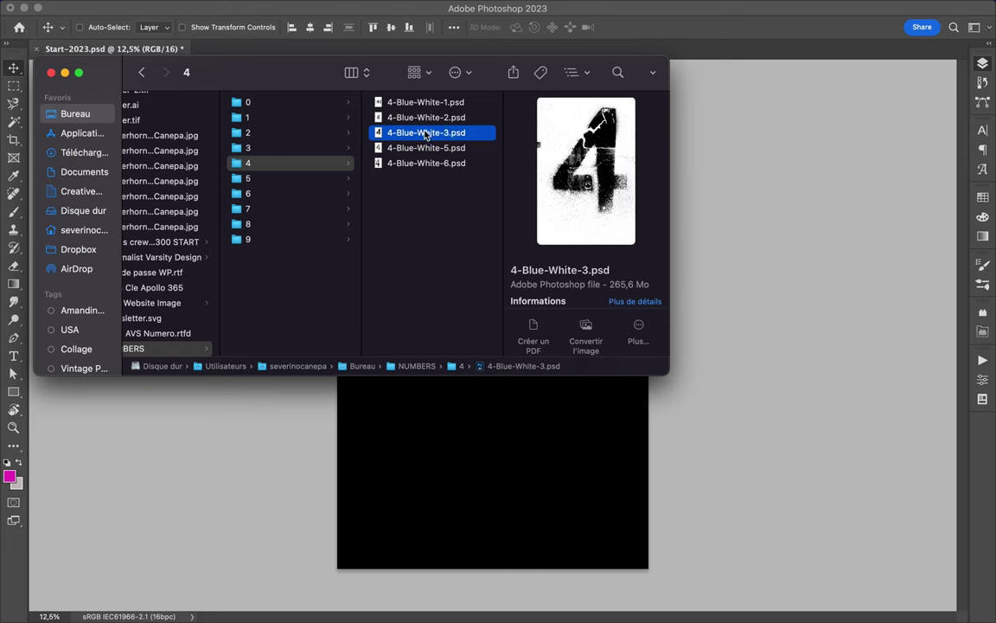
Open 4-Blue-White-6.psd and 5-Blue-White-2.psd, with the 4 stencil in front
click(424, 150)
double_click(424, 152)
click(342, 180)
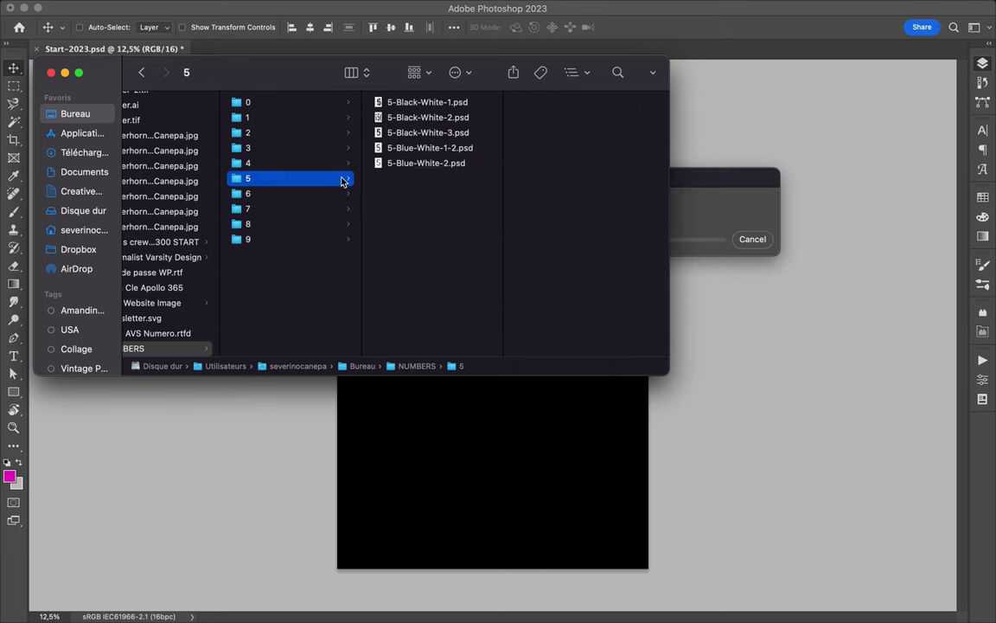
click(416, 163)
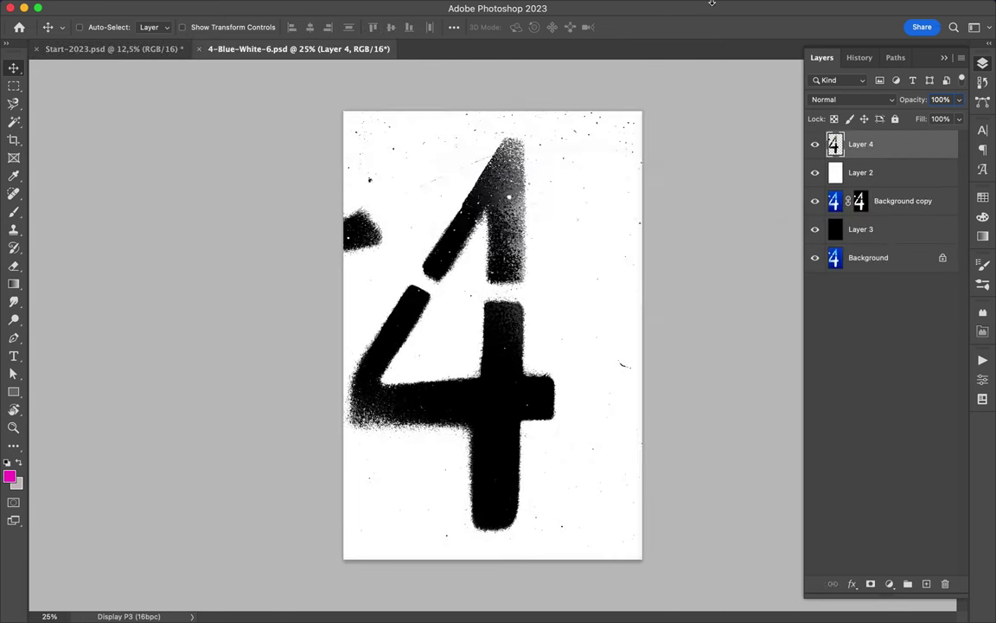
click(619, 7)
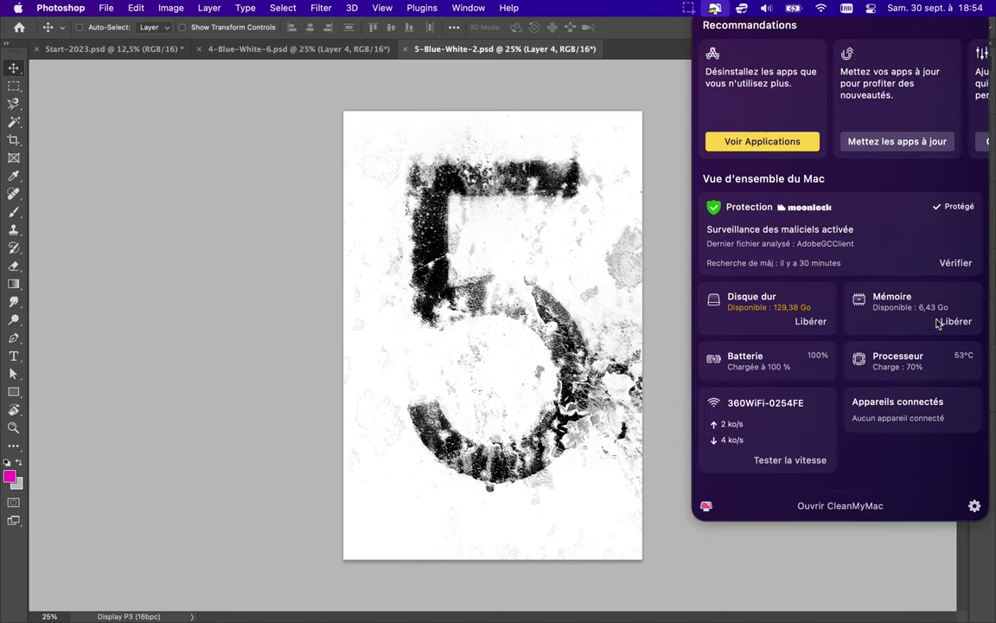
click(359, 49)
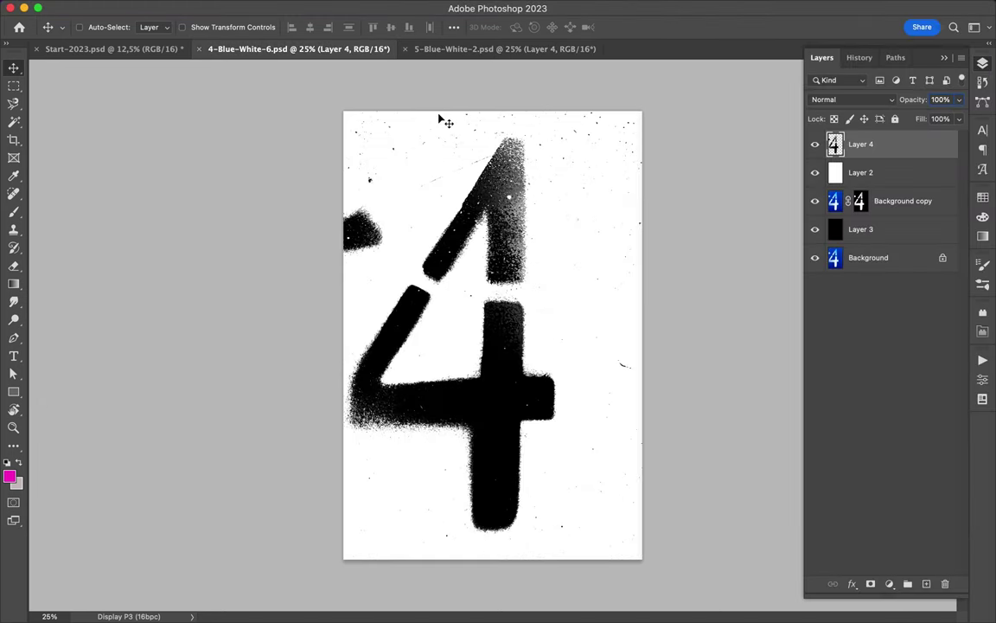
Cover the whole 4 document with a rectangle filled purple
key(u)
drag(341, 108, 644, 561)
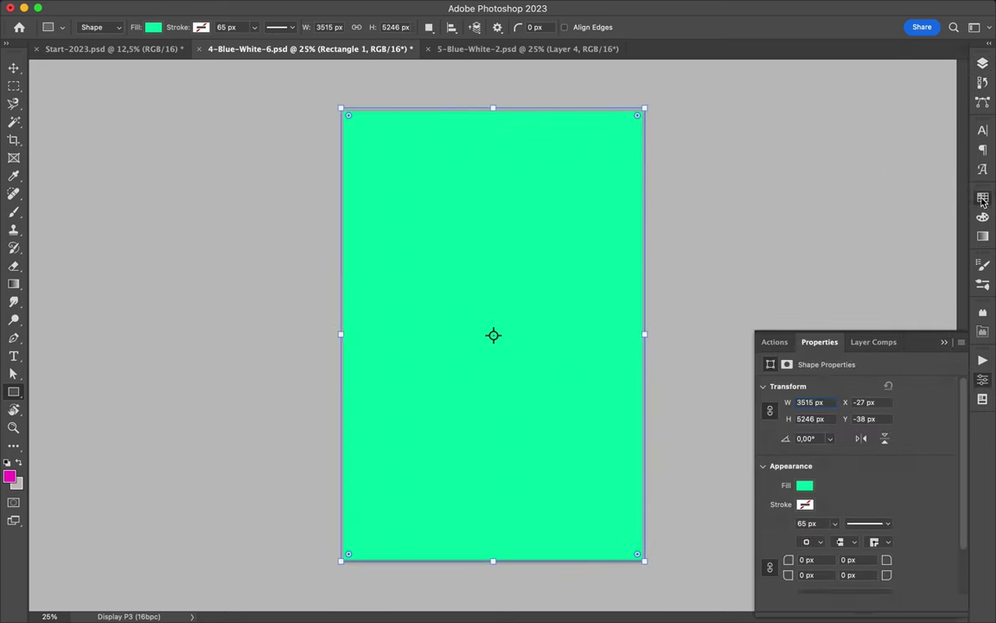
click(983, 199)
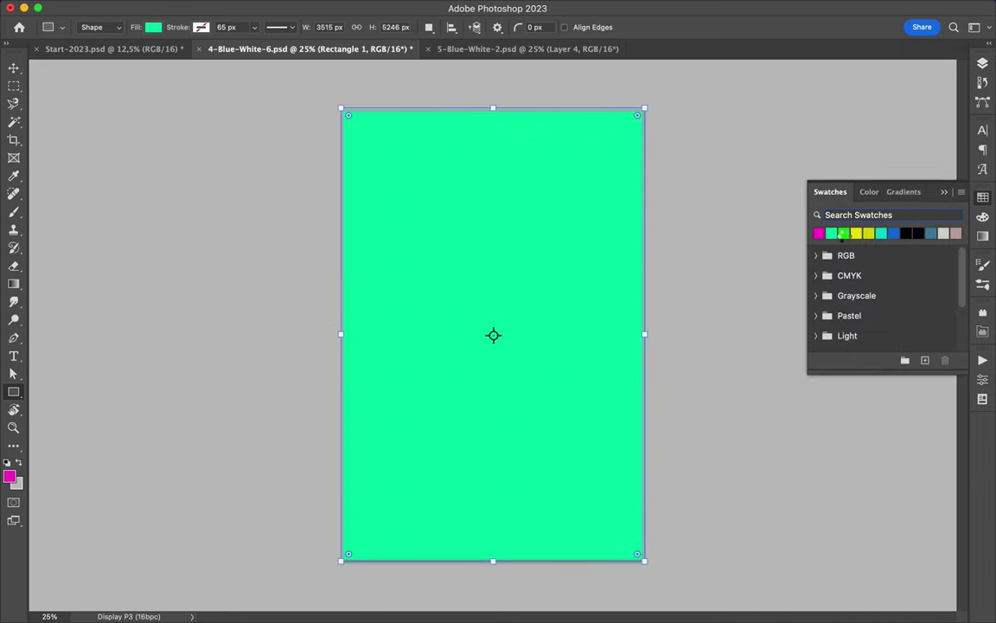
click(982, 217)
click(914, 221)
click(982, 198)
click(983, 217)
click(949, 226)
click(914, 282)
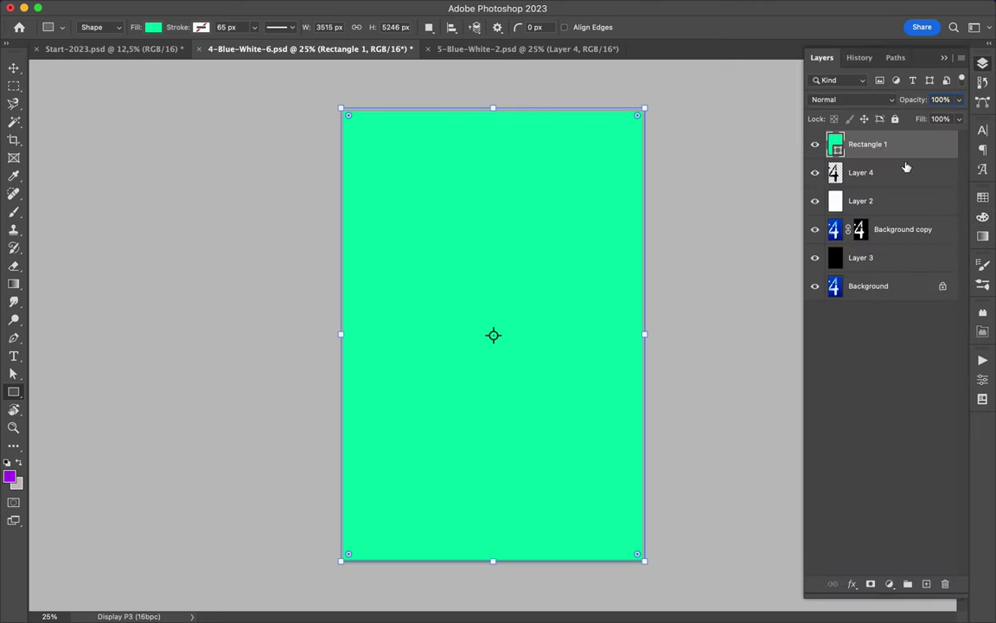
click(983, 198)
key(alt+BackSpace)
Clip the purple fill to the 4, copy it to the poster's lower left, and merge it
click(982, 64)
key(v)
alt+click(873, 158)
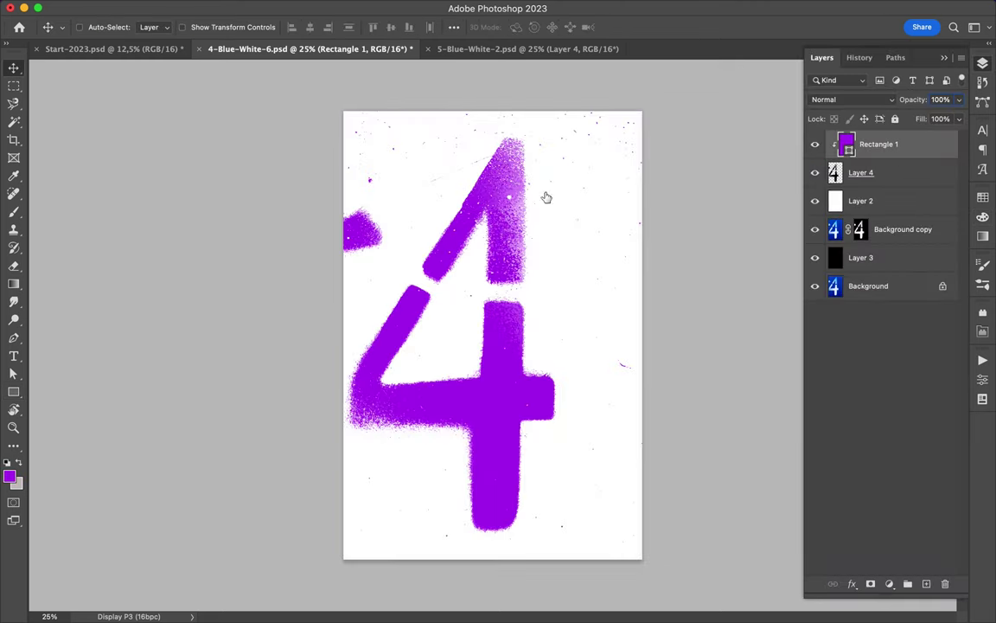
key(ctrl+shift+Tab)
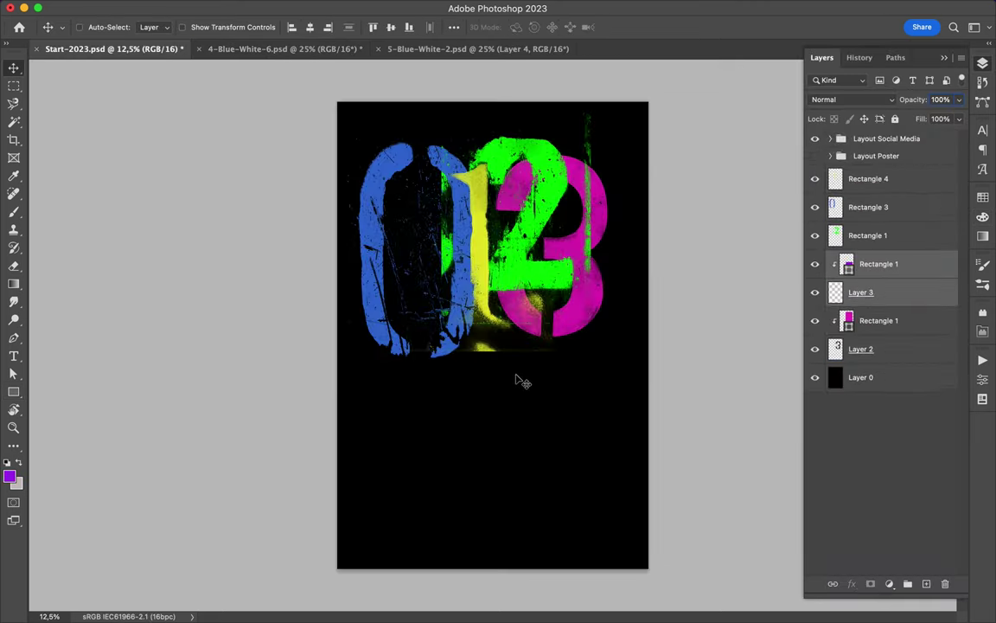
drag(517, 379, 516, 374)
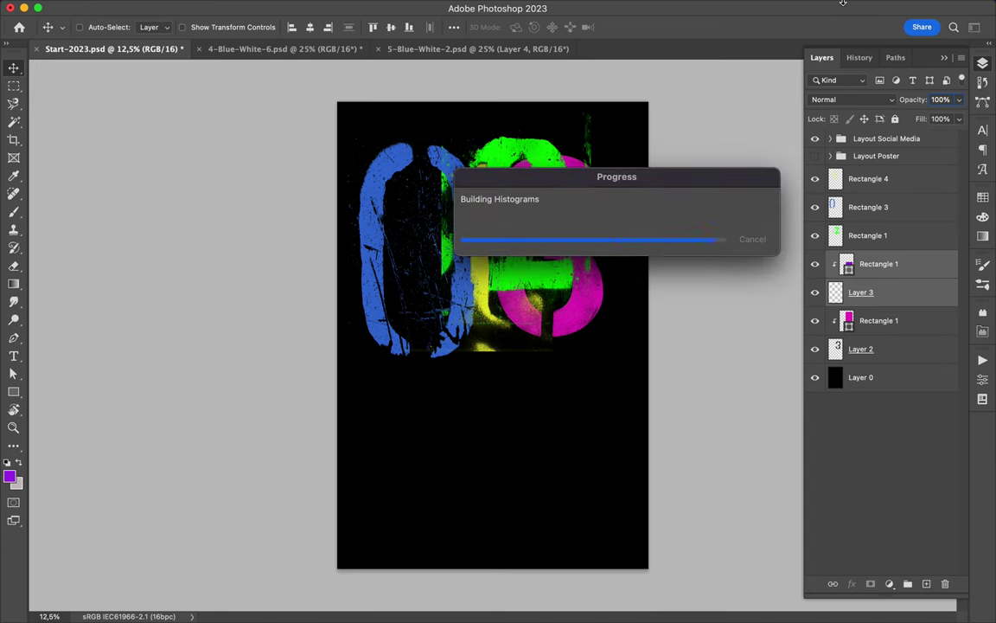
mouse_move(590, 407)
mouse_down()
mouse_move(416, 401)
mouse_move(404, 366)
mouse_up()
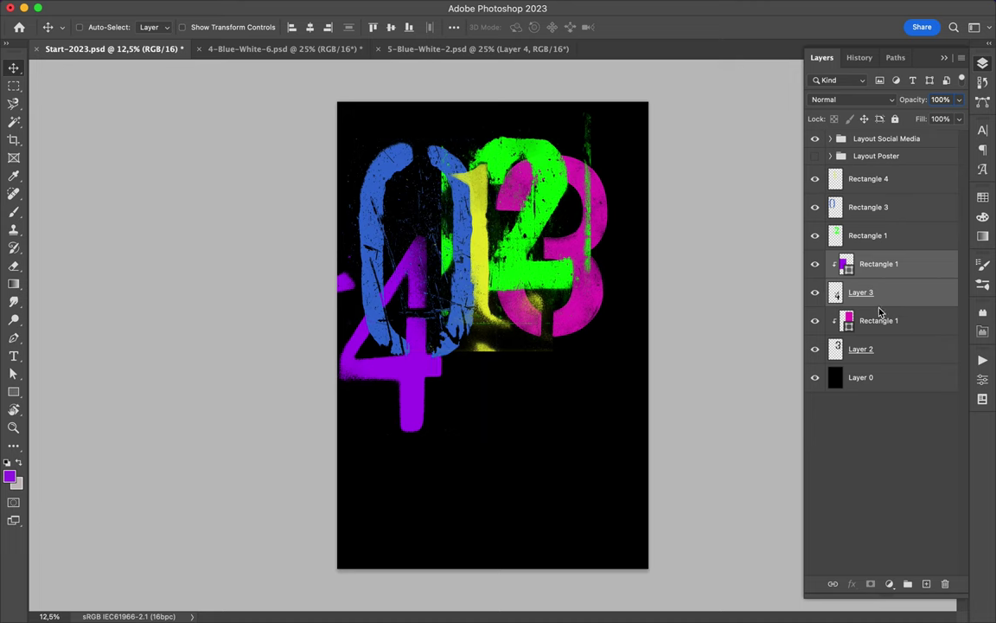
key(super+e)
Close 4-Blue-White-6.psd, answering the save prompt
click(250, 48)
click(529, 263)
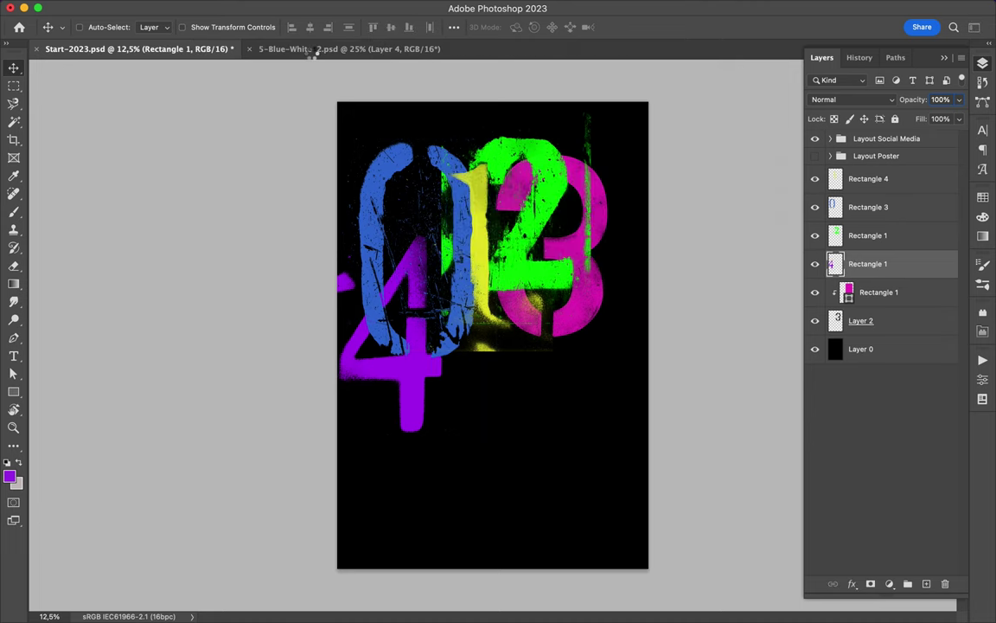
click(315, 49)
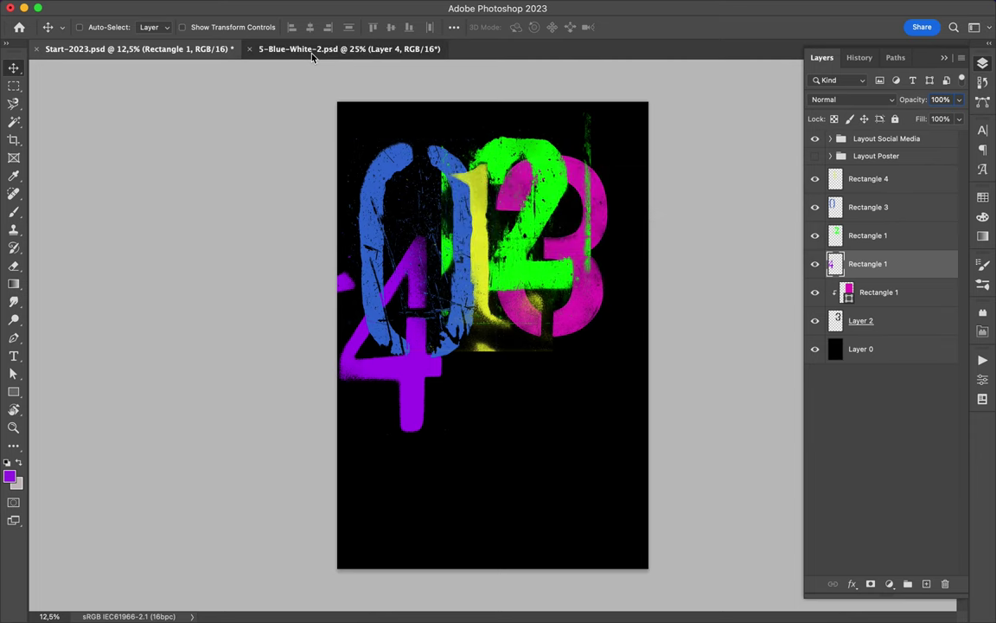
Cover the whole 5 document with a rectangle filled orange
key(u)
drag(343, 107, 644, 560)
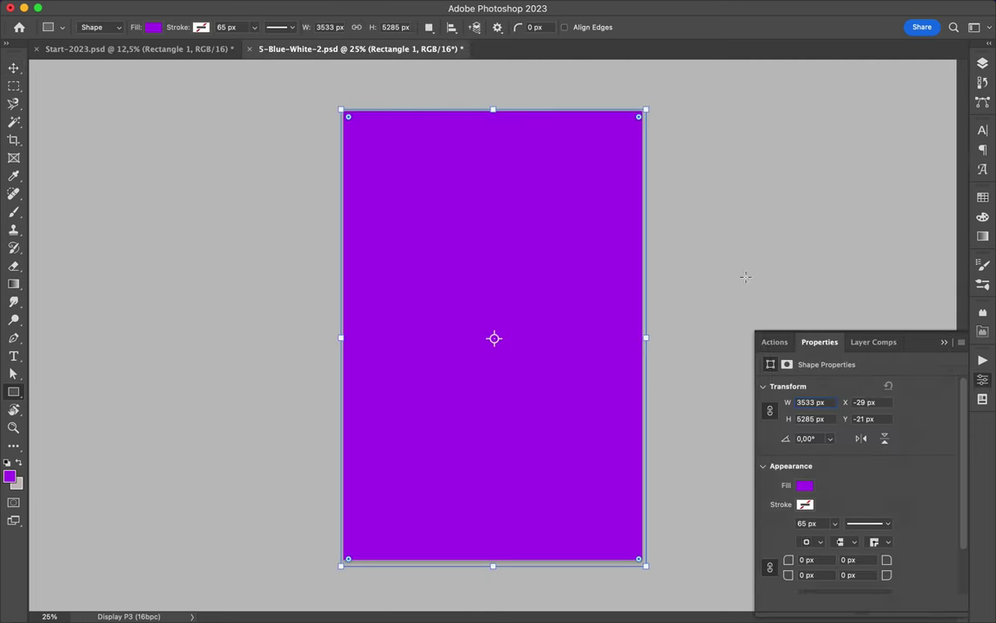
click(980, 236)
click(983, 216)
drag(950, 242, 949, 343)
click(983, 63)
click(982, 197)
Clip the orange fill to the 5 stencil and drag both layers into the Start-2023 poster
click(818, 231)
click(982, 64)
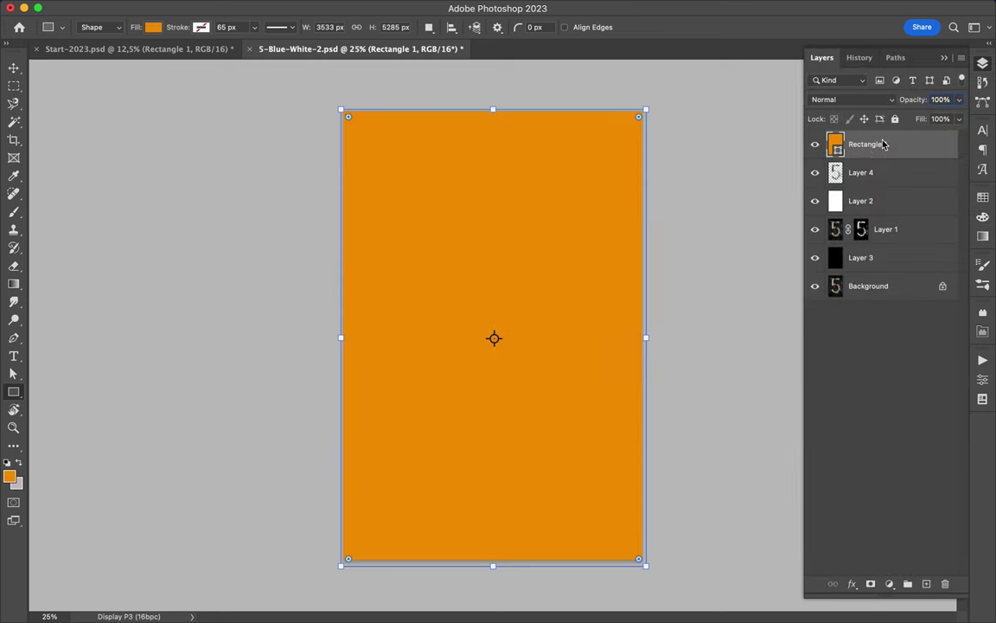
alt+click(884, 158)
super+click(882, 172)
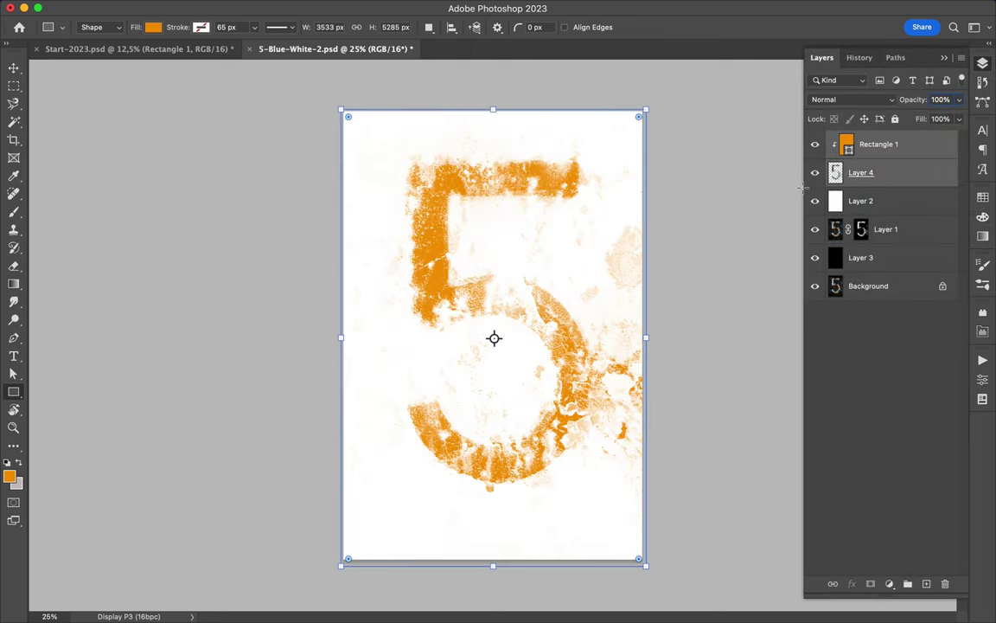
click(14, 70)
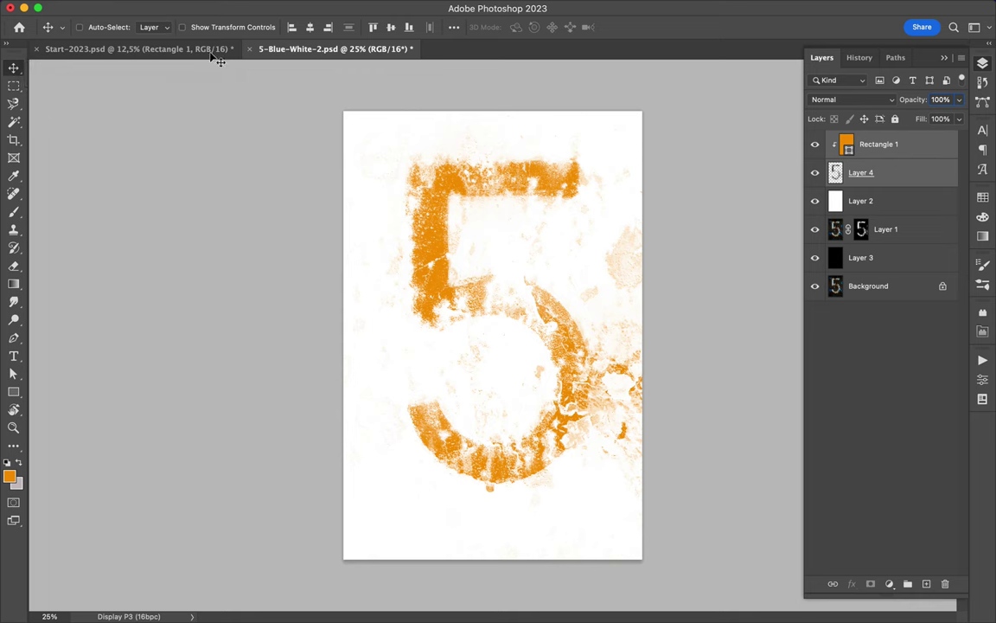
drag(256, 102, 346, 285)
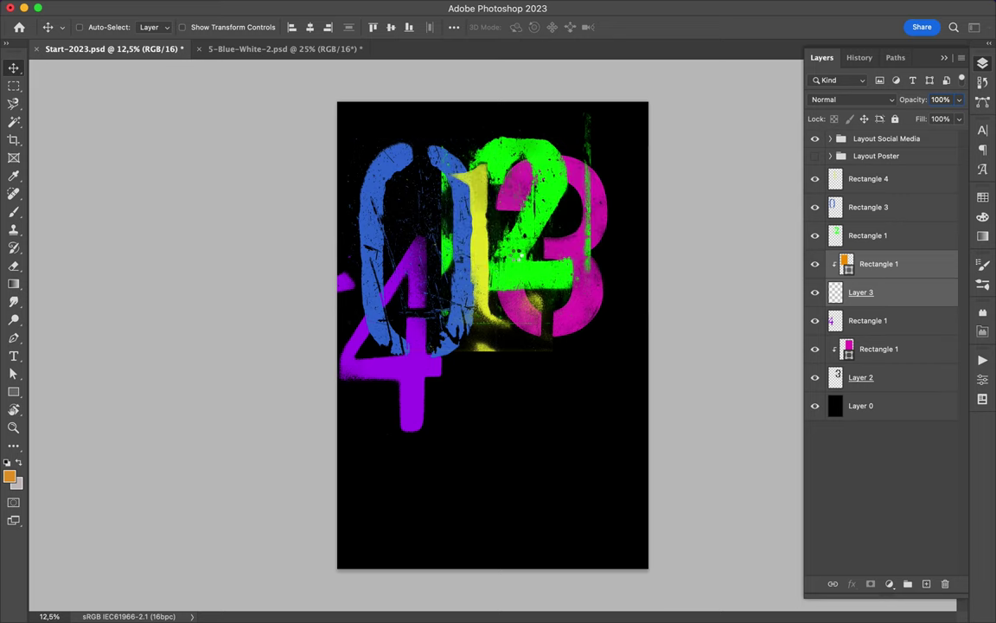
Position the orange 5, stack it above the other numbers, merge it, and add a layer mask
drag(469, 385, 439, 367)
drag(859, 172, 873, 185)
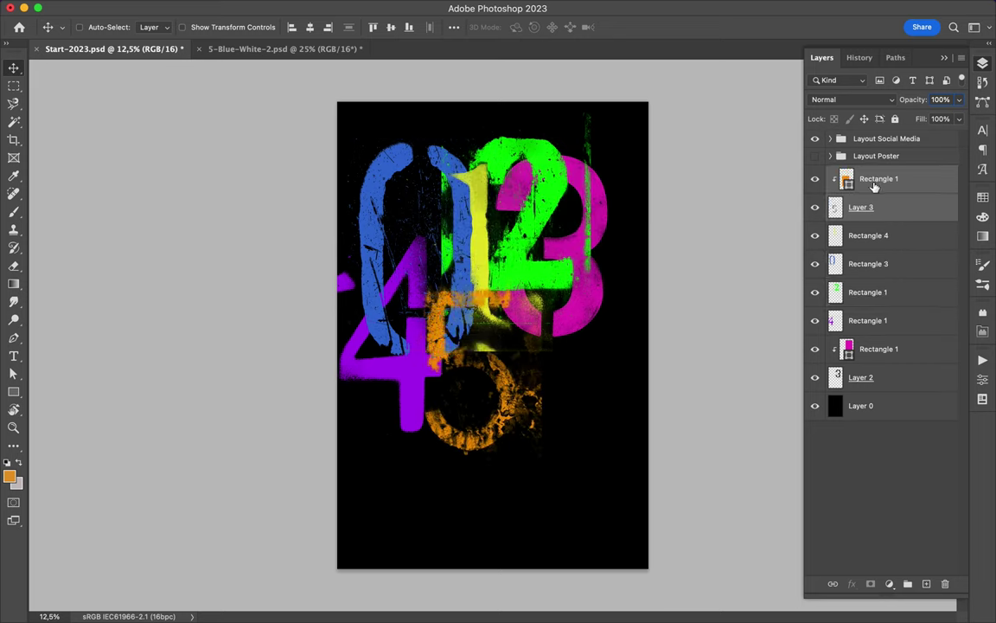
key(ctrl+e)
click(870, 584)
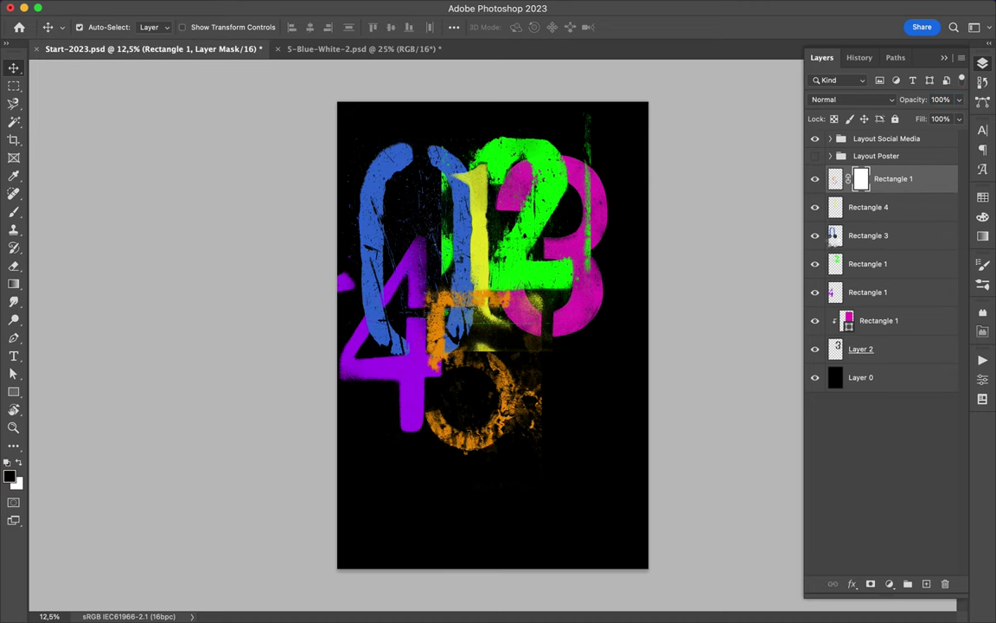
Paint on the mask, deselect, close 5-Blue-White-2.psd, and save the poster
key(b)
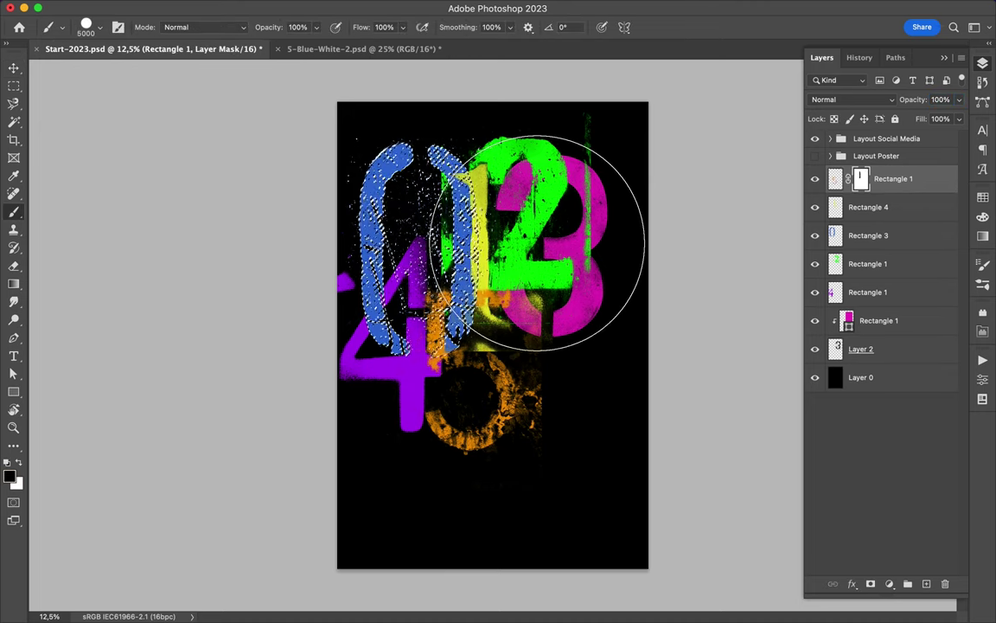
key(ctrl+d)
key(v)
click(277, 50)
key(ctrl+s)
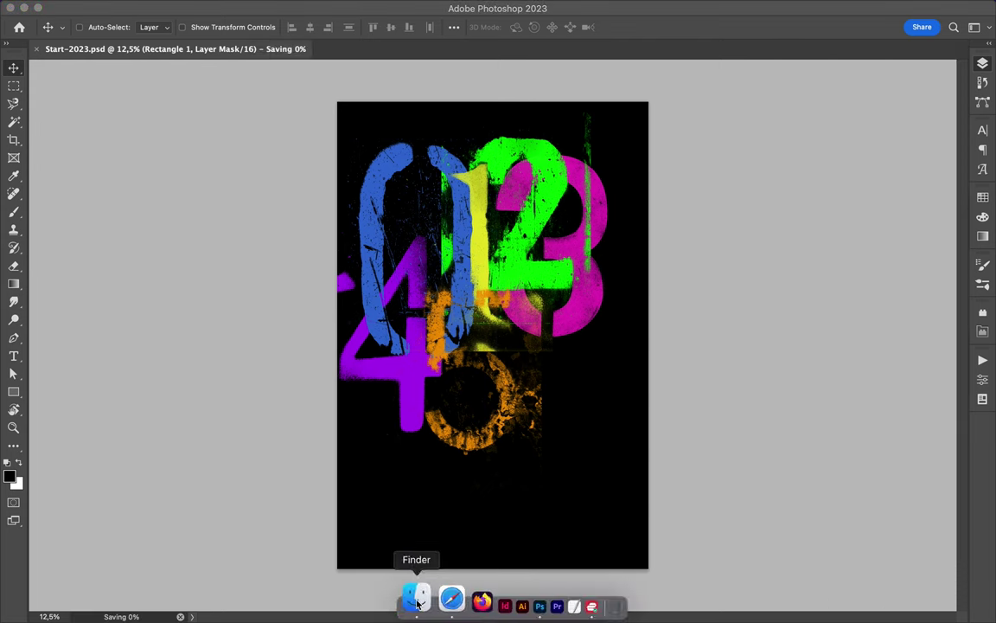
click(416, 596)
Open 6-Black-White-1 and cover it with a red-filled rectangle
click(415, 119)
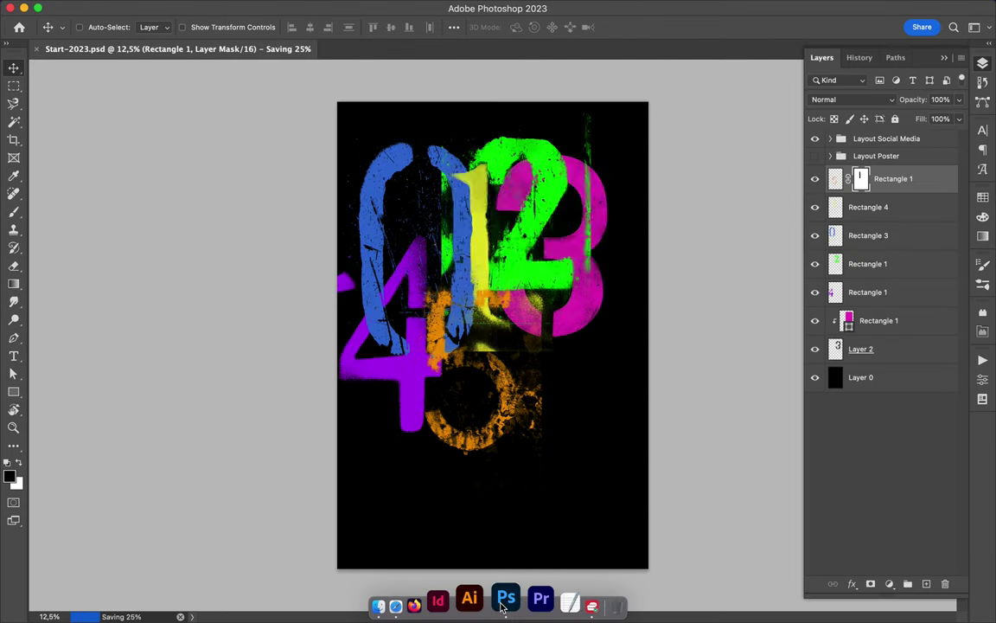
drag(415, 121, 504, 601)
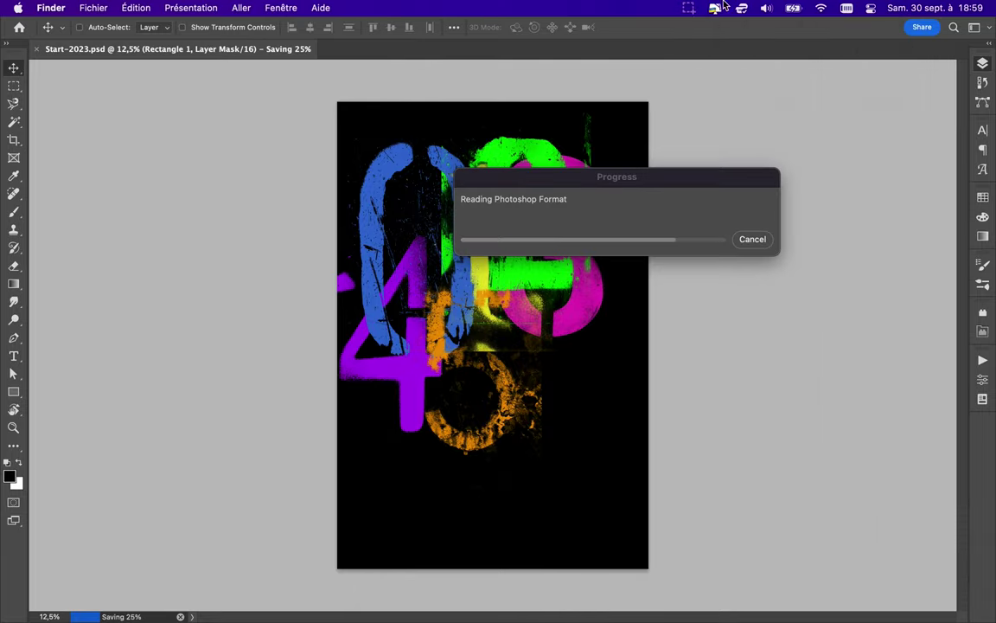
drag(342, 108, 646, 562)
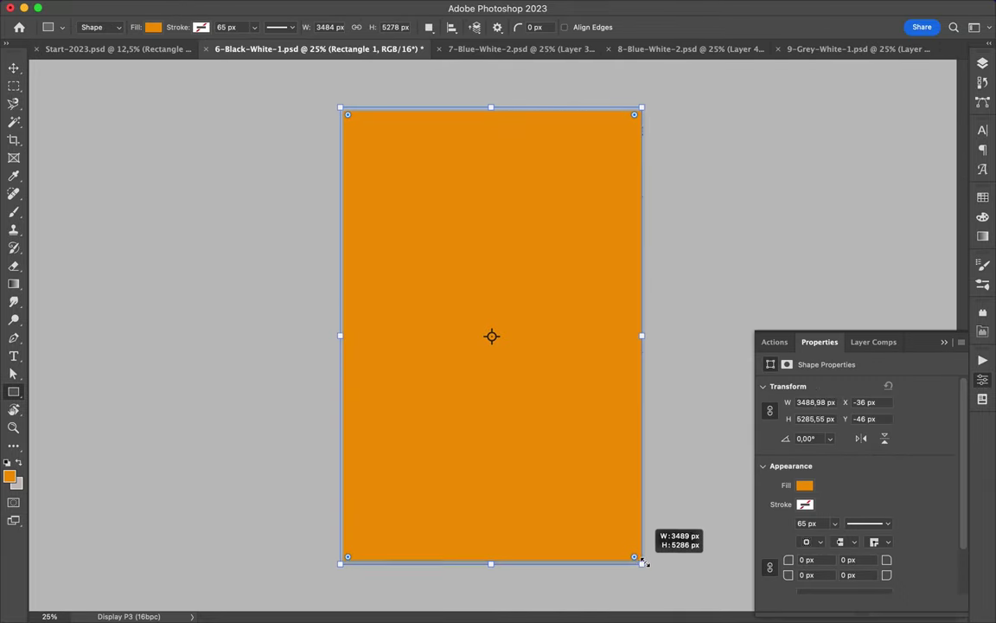
click(171, 49)
click(286, 49)
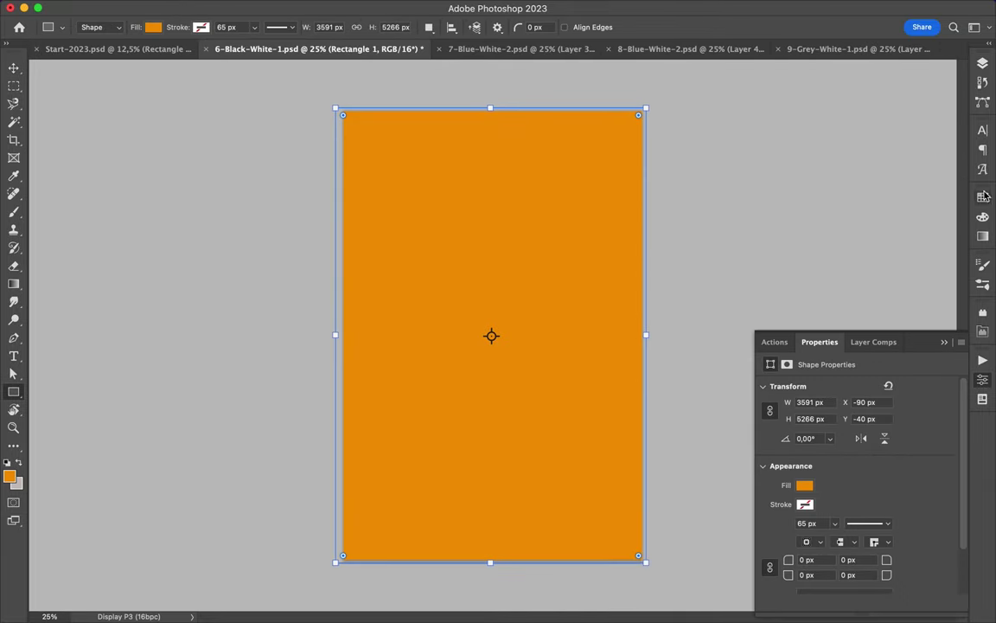
click(983, 195)
Carry the red 6 into the poster and clip its fill to the stencil
drag(873, 141, 505, 320)
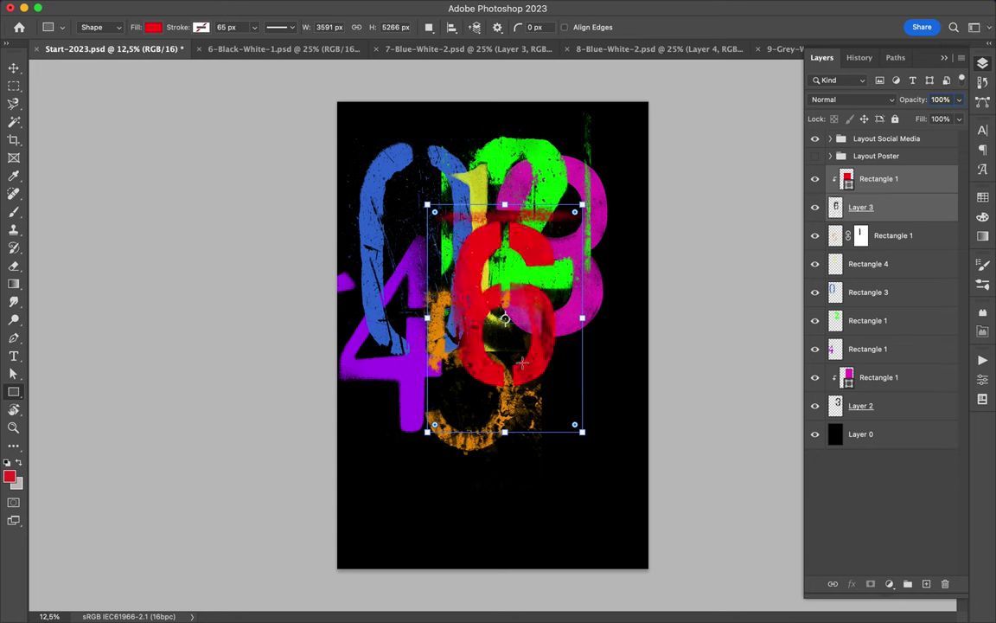
drag(517, 350, 550, 378)
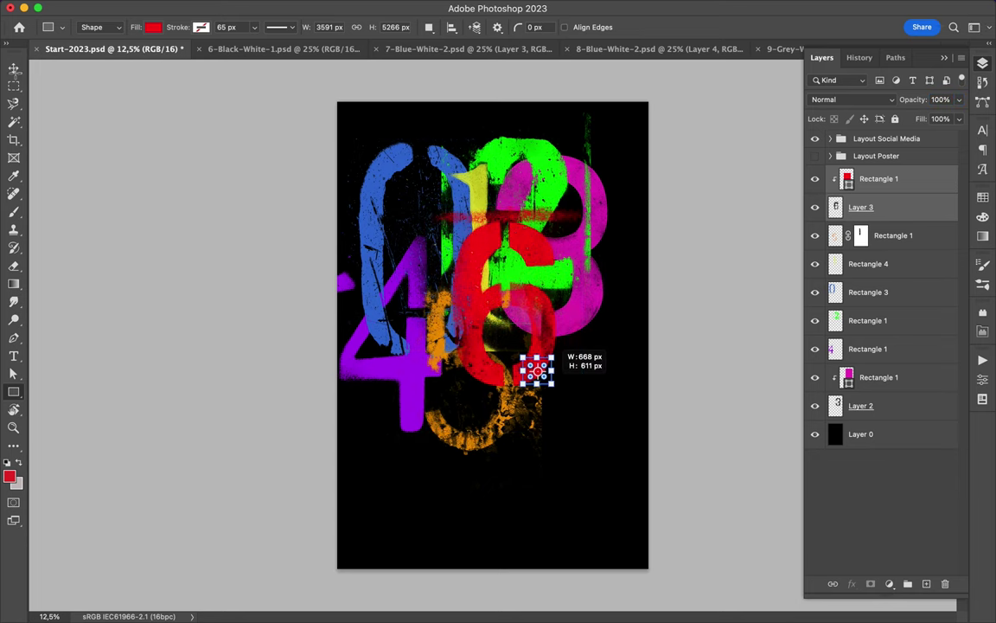
key(ctrl+alt+g)
key(v)
click(982, 63)
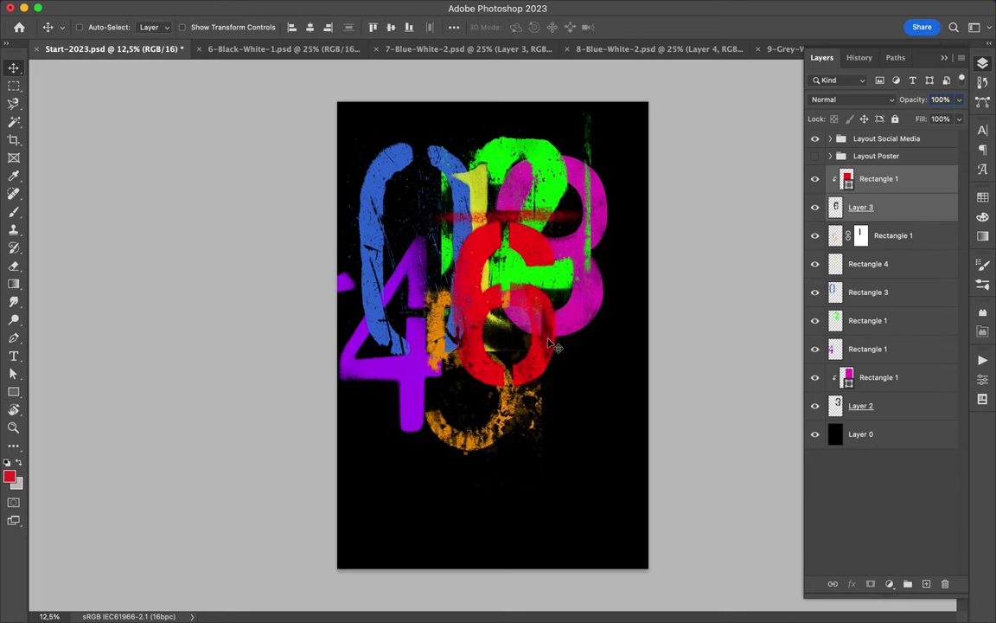
Place the red 6 below the green 2, merge it, and stack it just above the background
drag(550, 346, 580, 420)
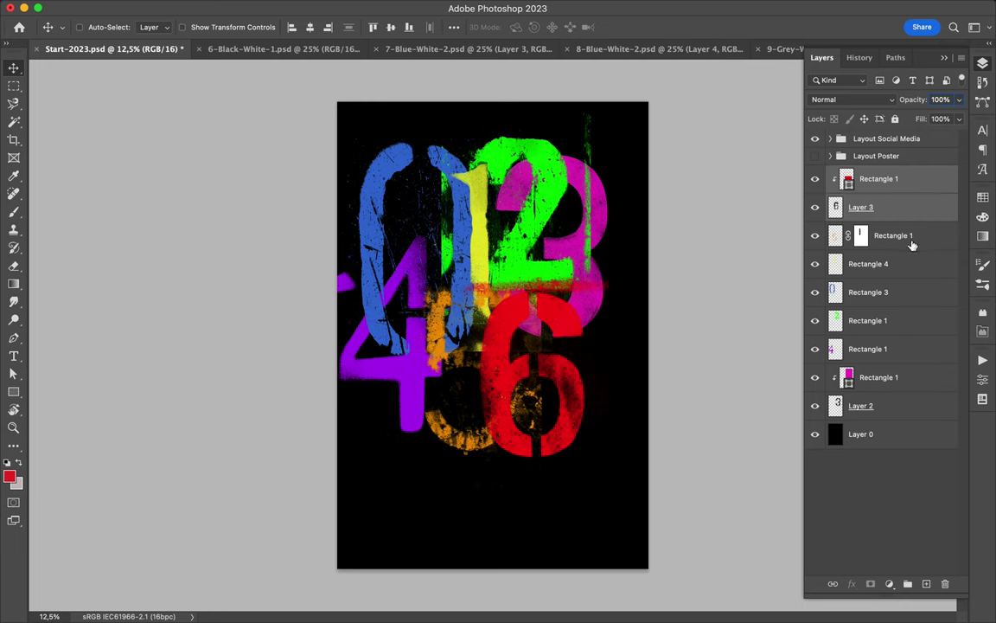
key(ctrl+bracketleft)
key(ctrl+e)
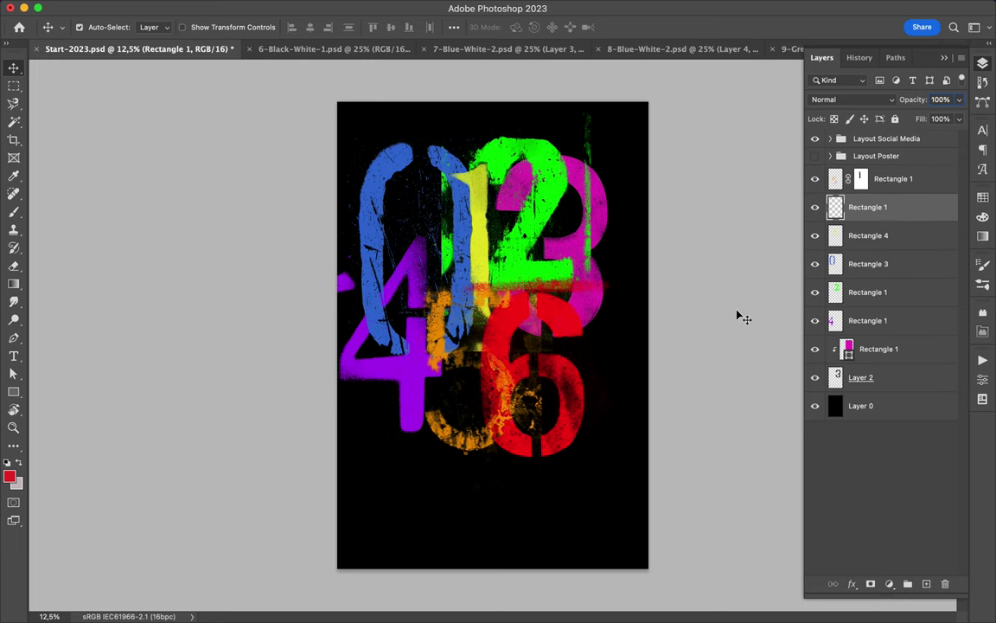
drag(840, 209, 861, 380)
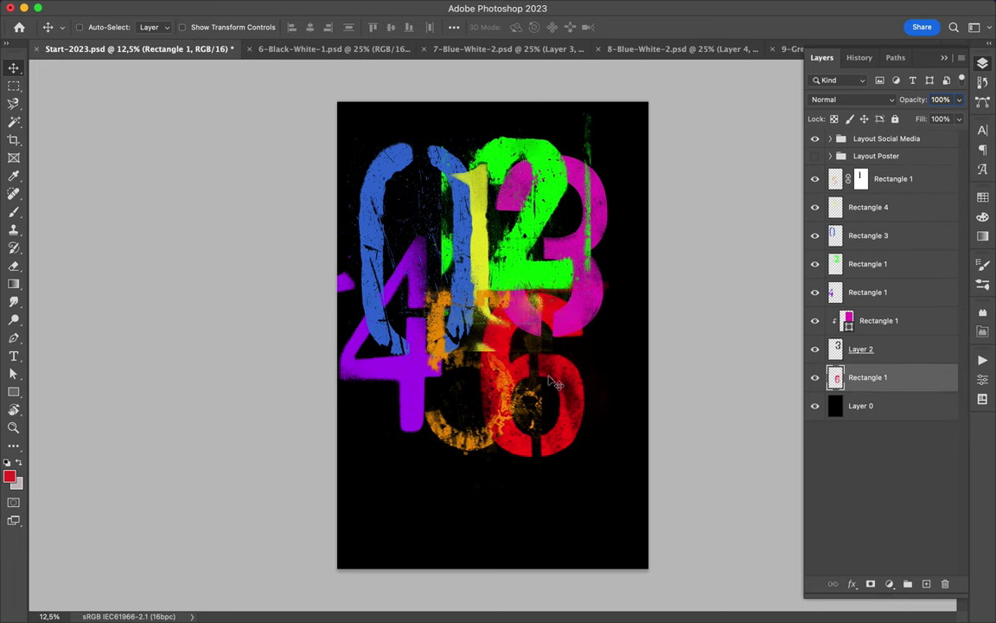
drag(519, 363, 557, 333)
Close 6-Black-White-1 without saving, select the 3 layers, and switch to the 7 file
click(248, 49)
click(507, 255)
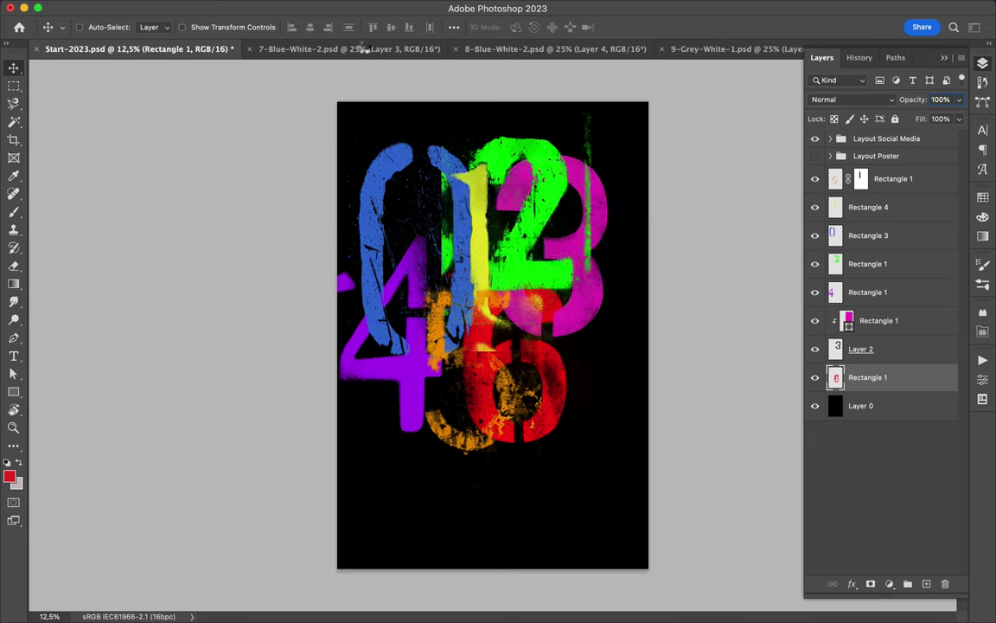
click(879, 320)
shift+click(908, 353)
key(ctrl+Tab)
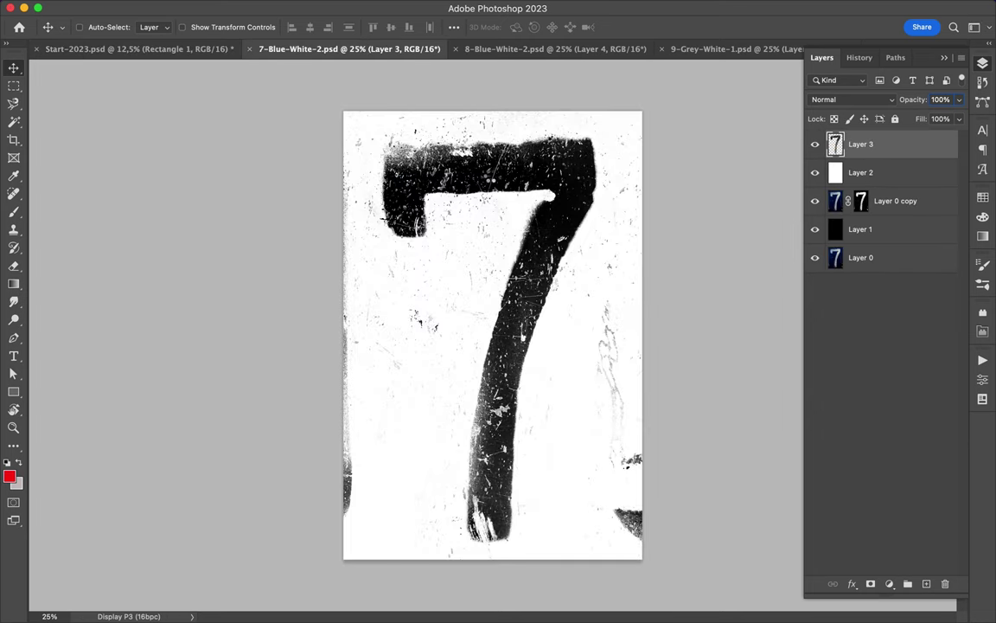
Cover the 7 image with a full-canvas rectangle filled lime green
key(u)
drag(345, 111, 643, 559)
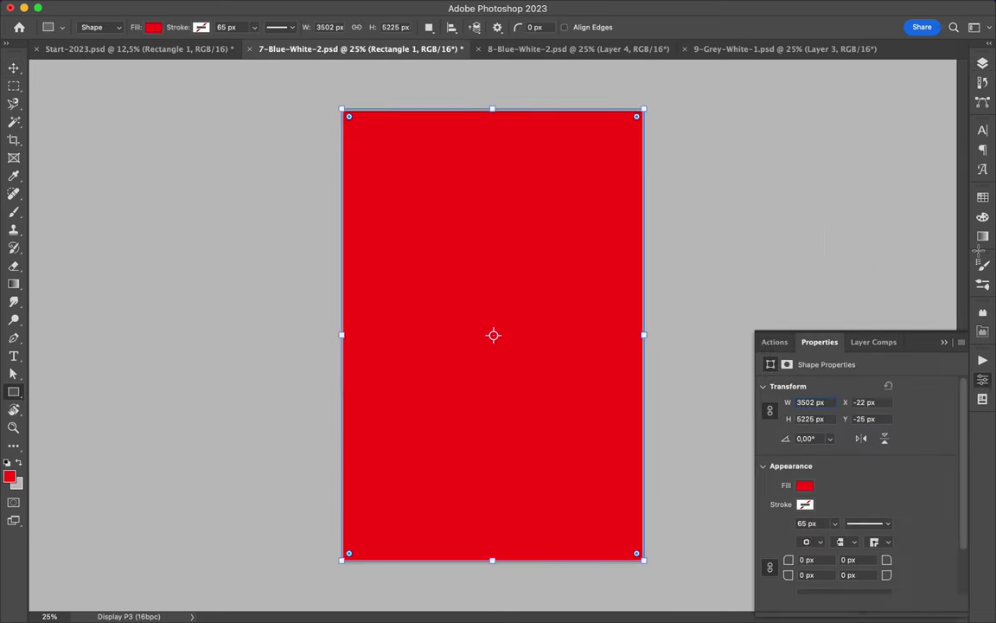
click(983, 197)
click(983, 216)
drag(951, 350, 955, 322)
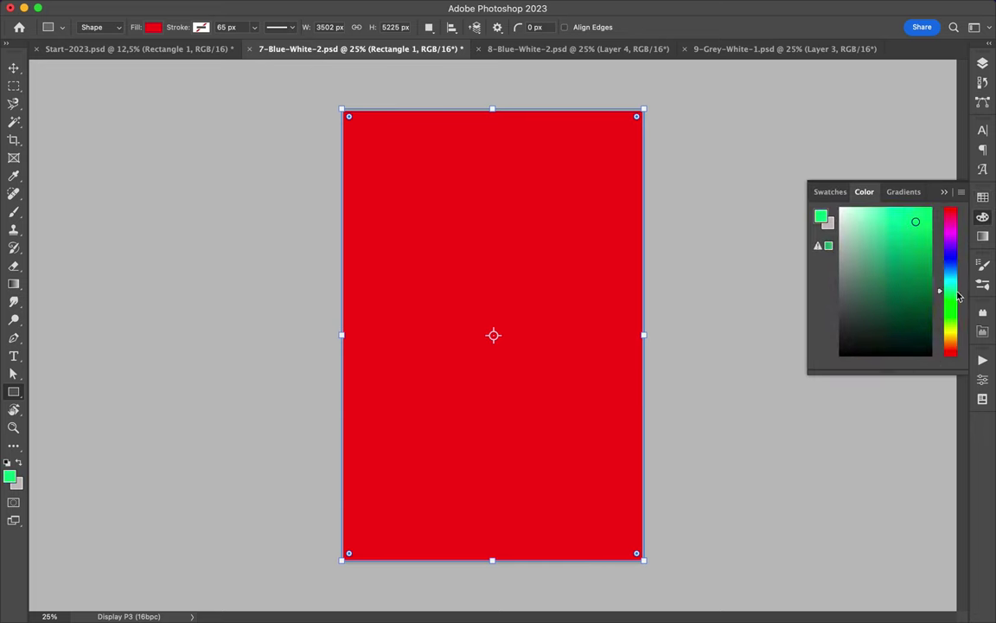
click(983, 63)
click(983, 216)
click(830, 191)
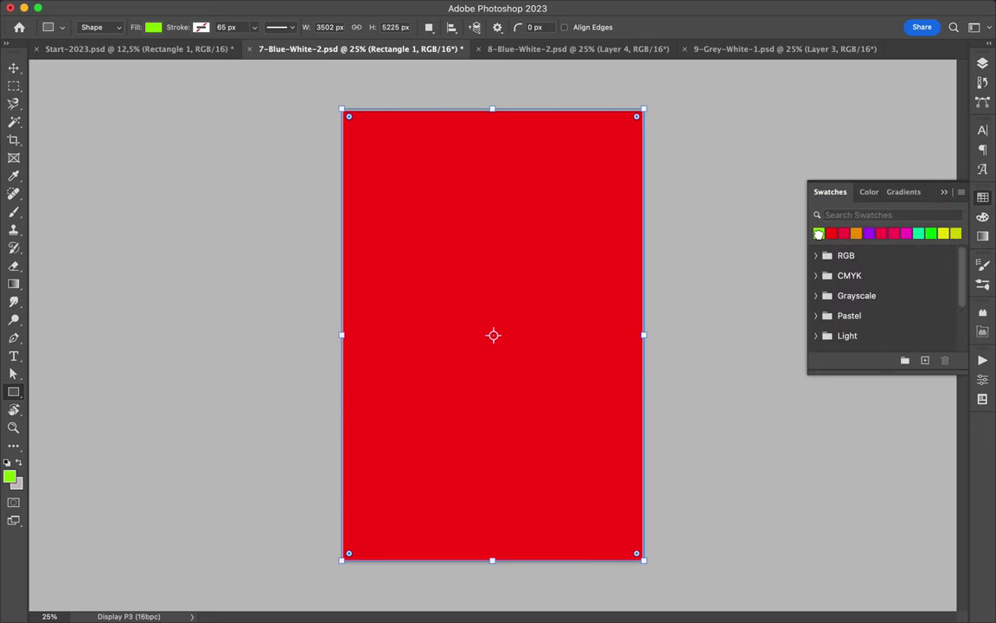
click(819, 233)
Clip the green fill to the 7, drag it to the poster's lower right, and merge
click(983, 69)
alt+click(884, 159)
shift+click(861, 172)
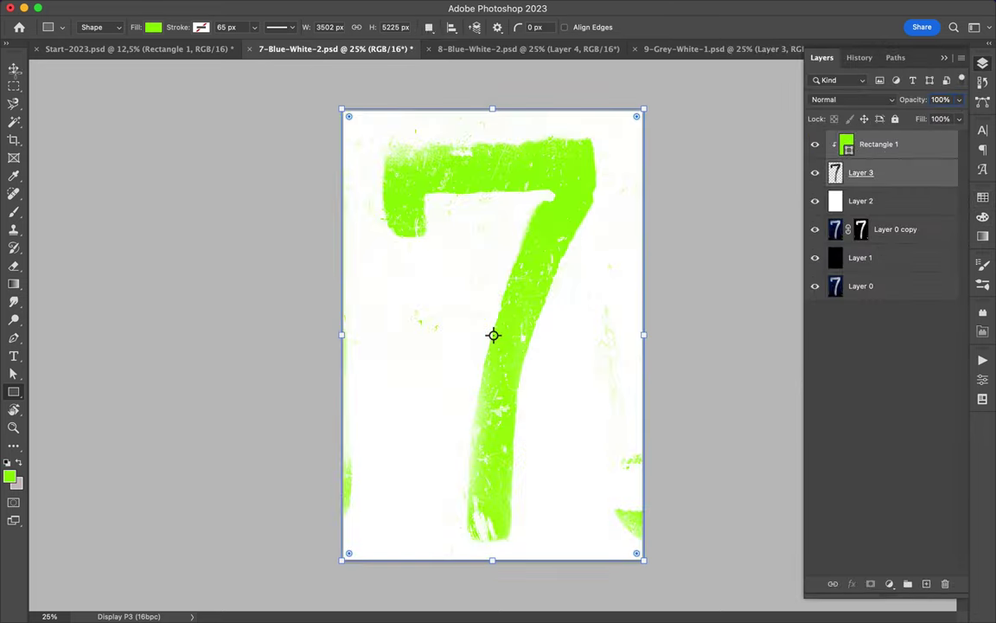
key(v)
mouse_move(232, 74)
mouse_down()
mouse_move(222, 56)
mouse_move(526, 329)
mouse_up()
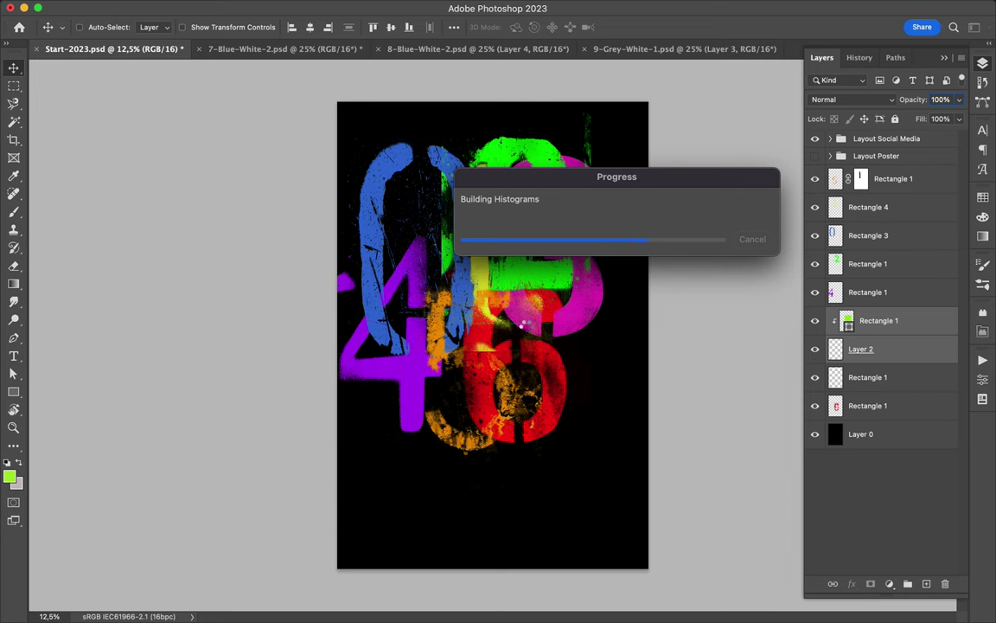
mouse_move(525, 322)
mouse_down()
mouse_move(593, 408)
mouse_move(590, 398)
mouse_move(593, 418)
mouse_up()
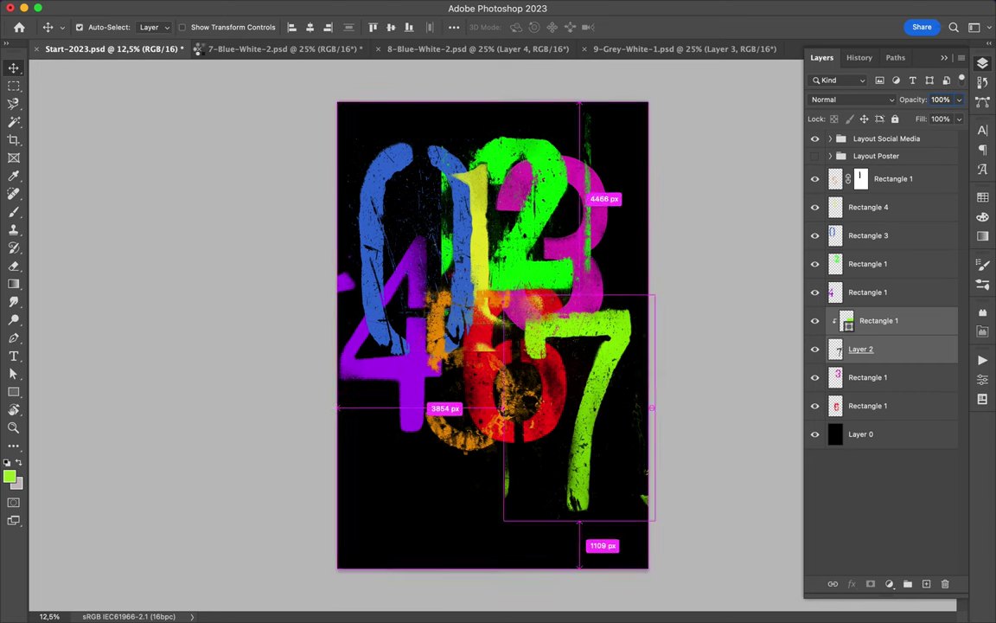
key(ctrl+e)
Close the 7 source file without saving and switch to the 8 file
click(199, 48)
click(460, 229)
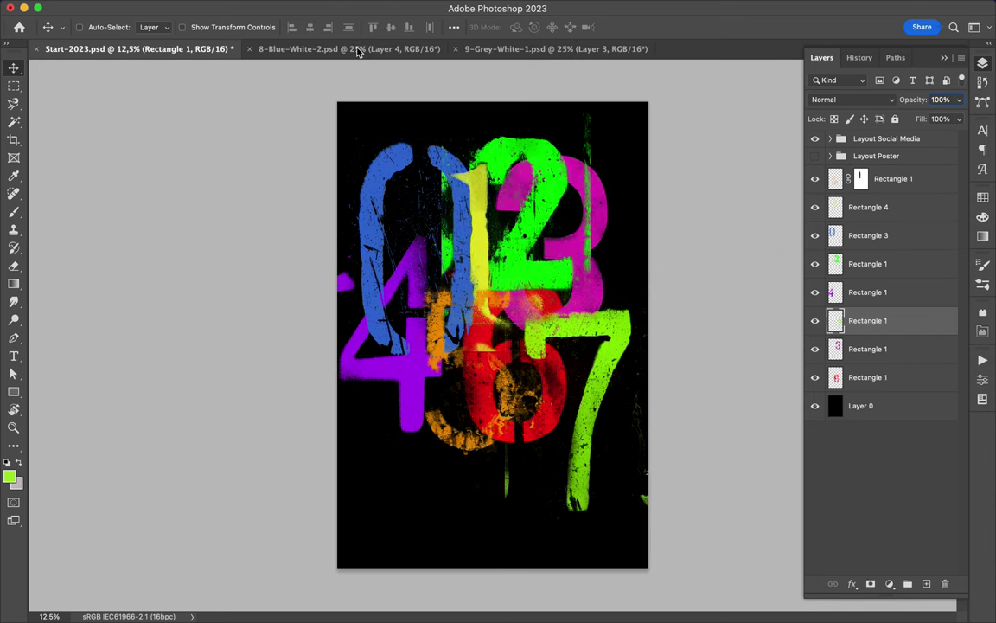
click(357, 49)
Cover the 8 image with a full-canvas rectangle filled cyan
key(u)
drag(342, 110, 643, 560)
click(983, 217)
click(864, 191)
click(951, 283)
key(alt+BackSpace)
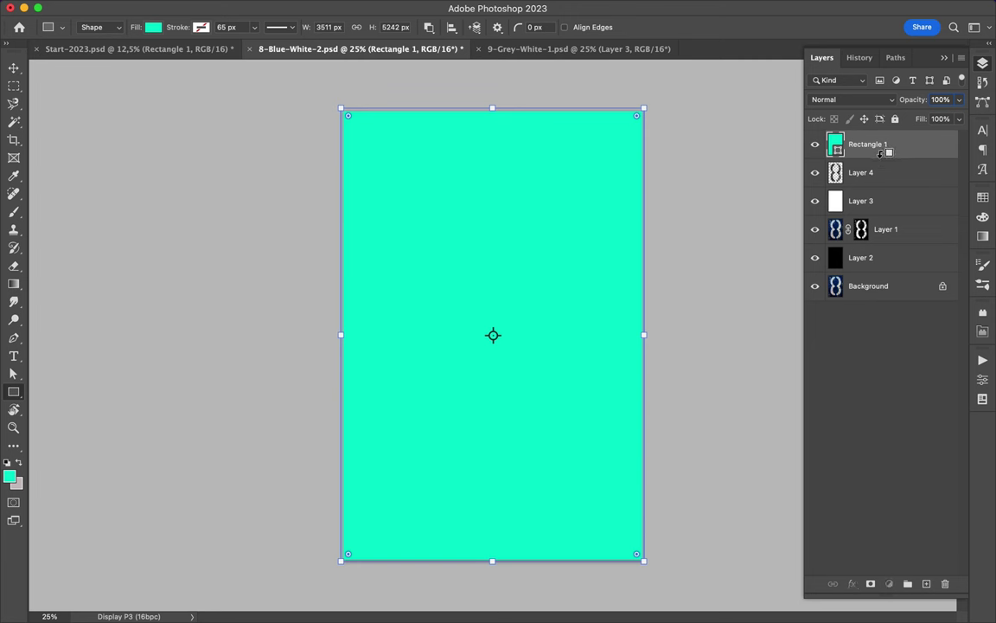
Clip the cyan fill to the 8, place it at the poster's lower left above the background
alt+click(864, 158)
shift+click(886, 176)
key(v)
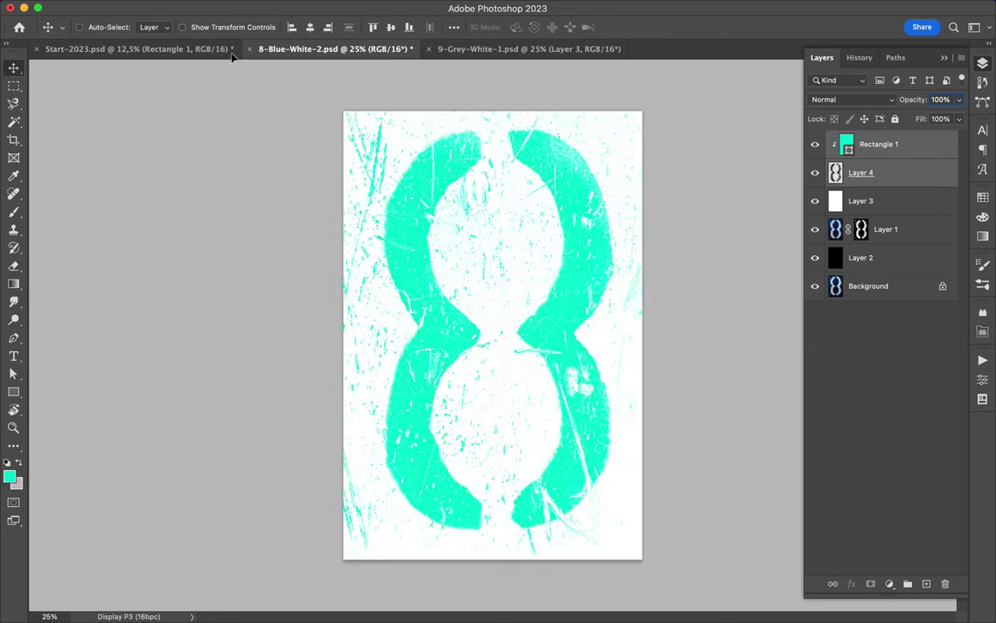
drag(485, 329, 448, 466)
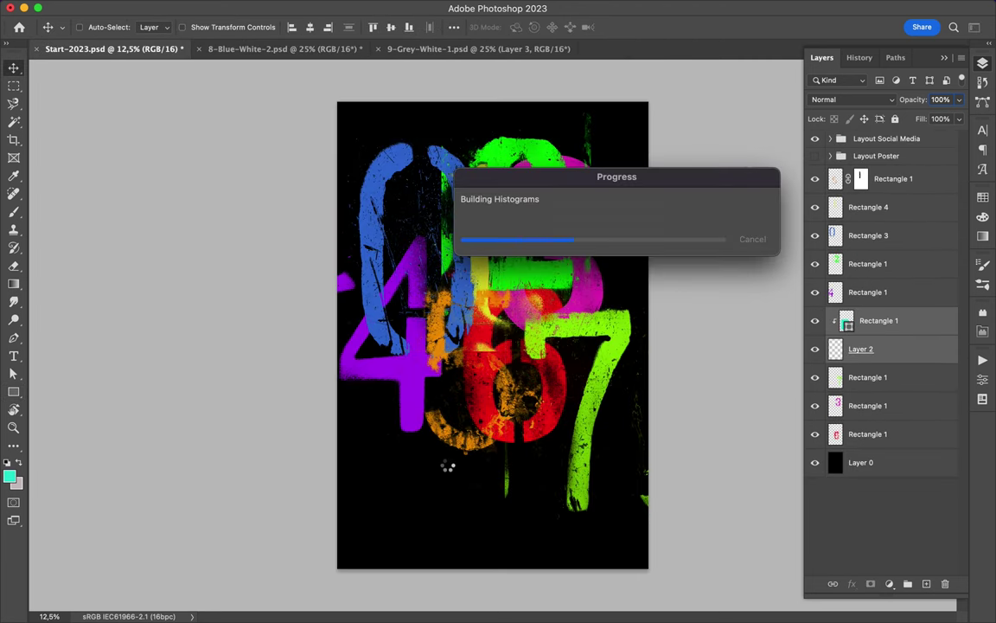
mouse_move(447, 464)
mouse_down()
mouse_move(465, 491)
mouse_move(469, 476)
mouse_up()
drag(905, 350, 899, 450)
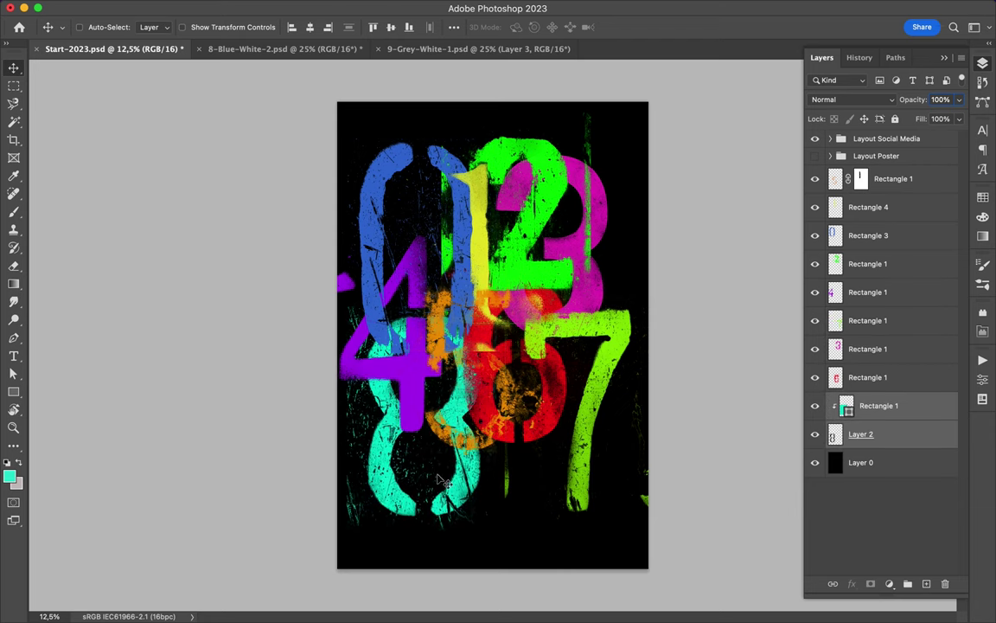
drag(408, 407, 406, 389)
Close the 8 source file without saving and switch to 9-Grey-White-1
click(199, 50)
click(519, 257)
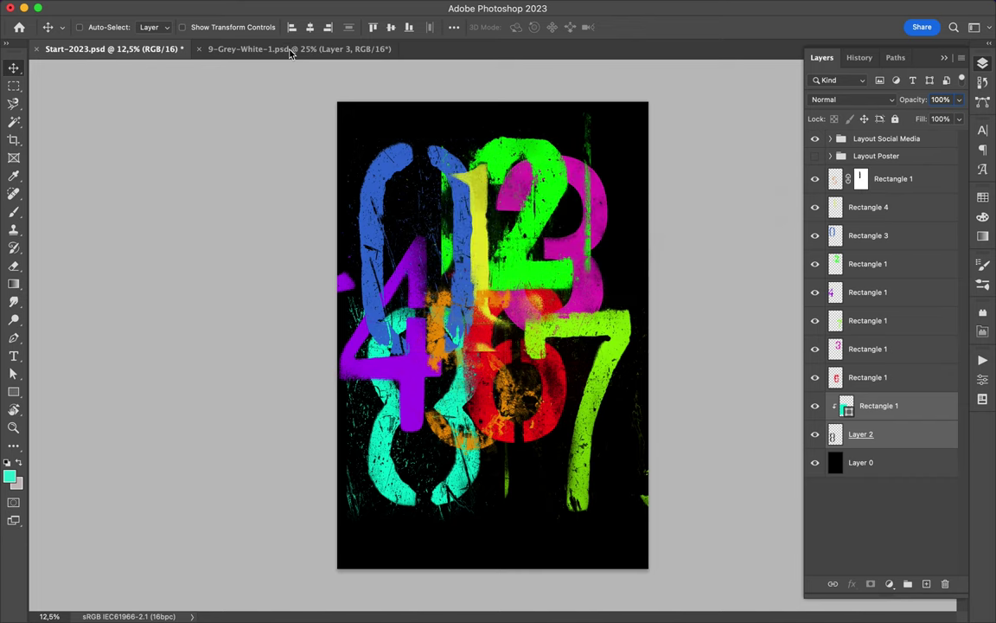
click(318, 48)
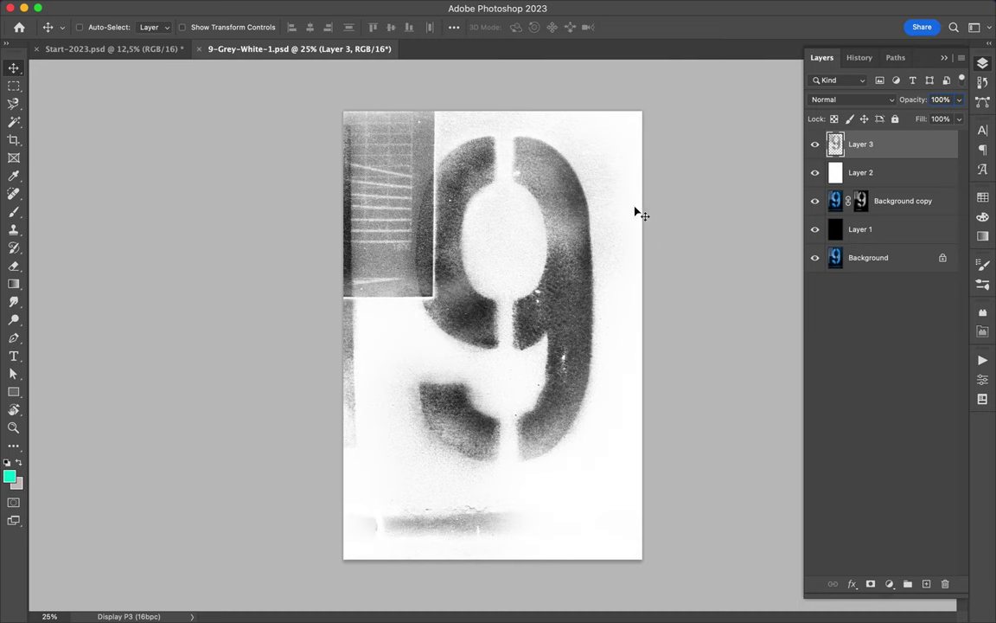
Cover the 9 image with a full-canvas rectangle filled yellow
key(u)
mouse_move(339, 108)
mouse_down()
mouse_move(660, 543)
mouse_move(644, 563)
mouse_up()
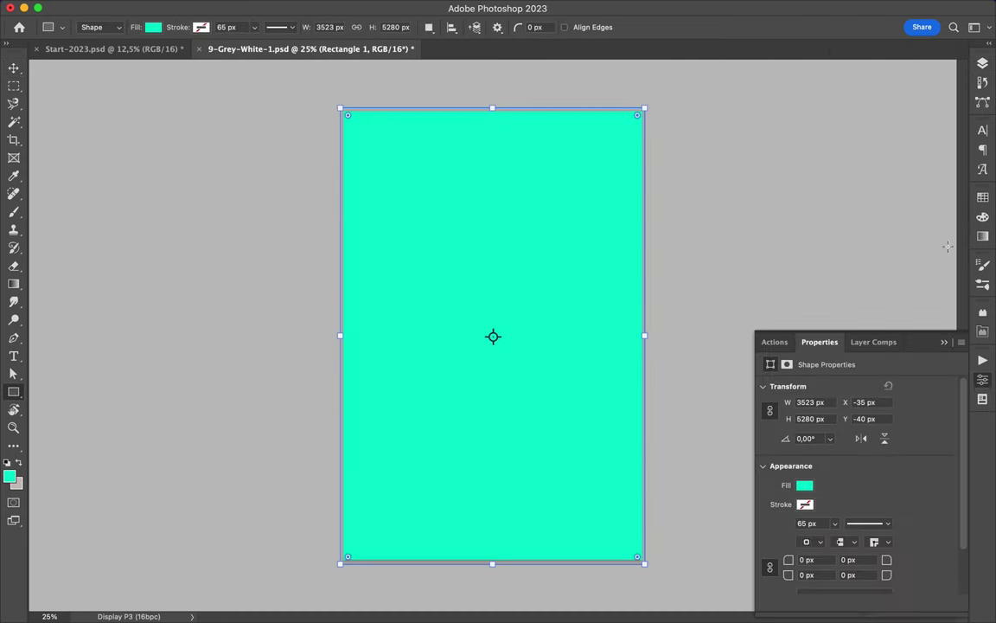
click(984, 198)
click(868, 191)
click(955, 330)
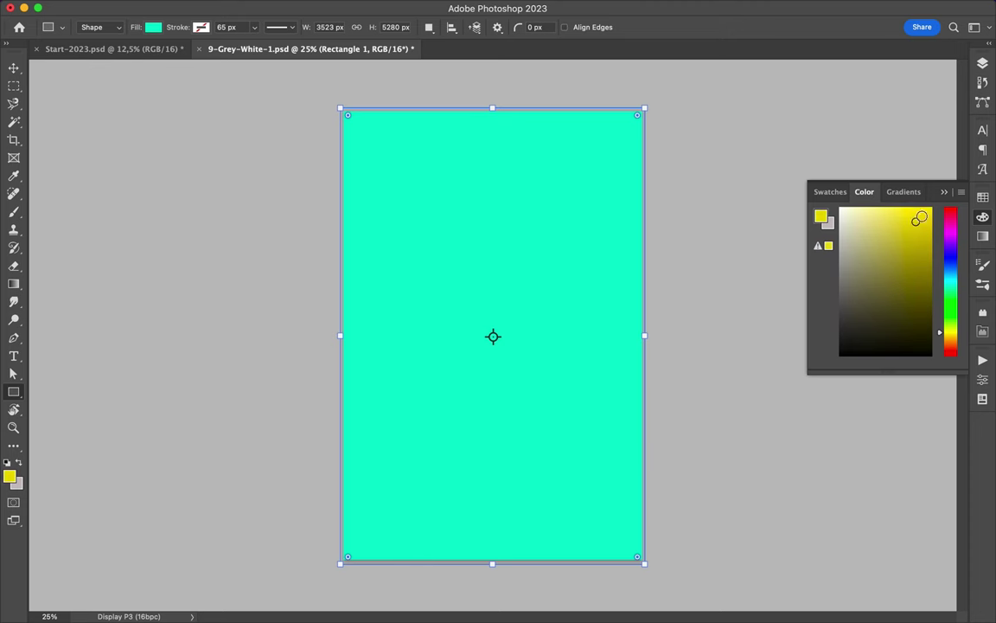
click(984, 198)
click(826, 231)
Clip the yellow fill to the 9, move it into the poster, and position it bottom right
key(F7)
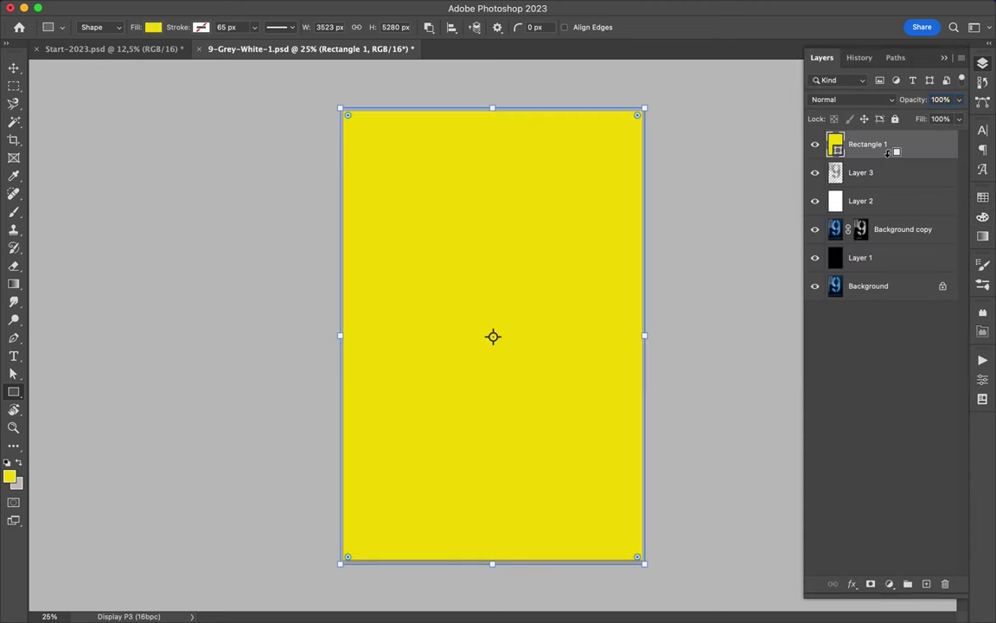
key(ctrl+alt+g)
shift+click(865, 173)
drag(911, 173, 593, 463)
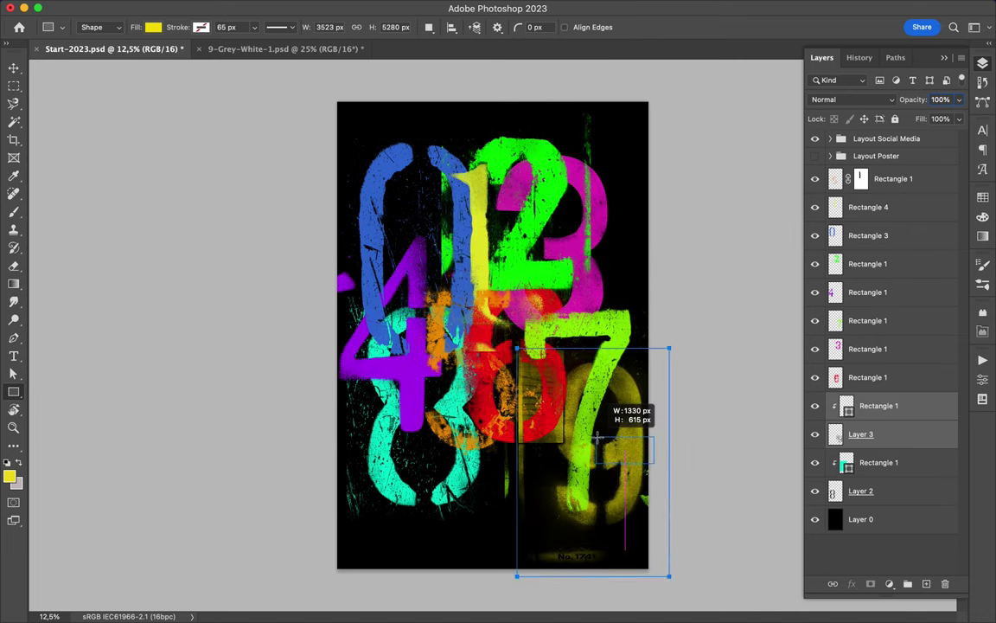
key(v)
drag(899, 407, 900, 312)
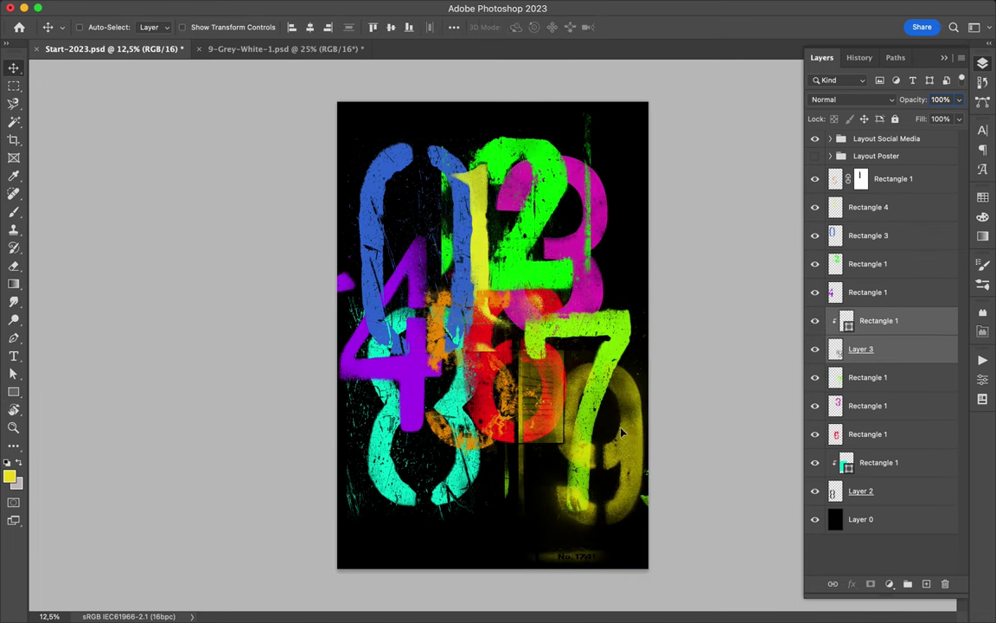
drag(566, 388, 621, 443)
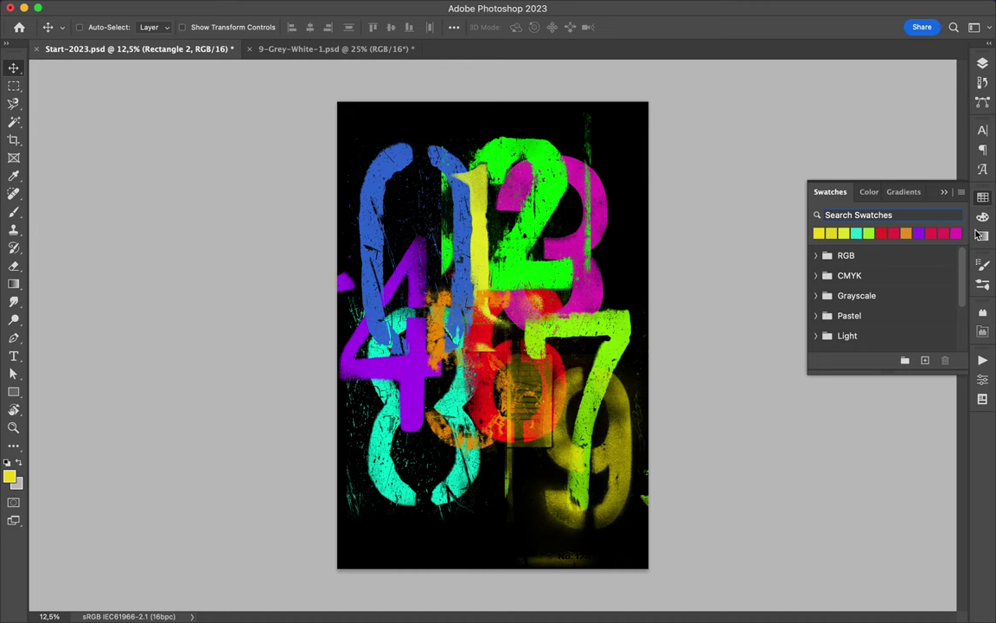
Reset default colours and turn on the Layout Social Media group with logos and APOLLO 5 text
key(F7)
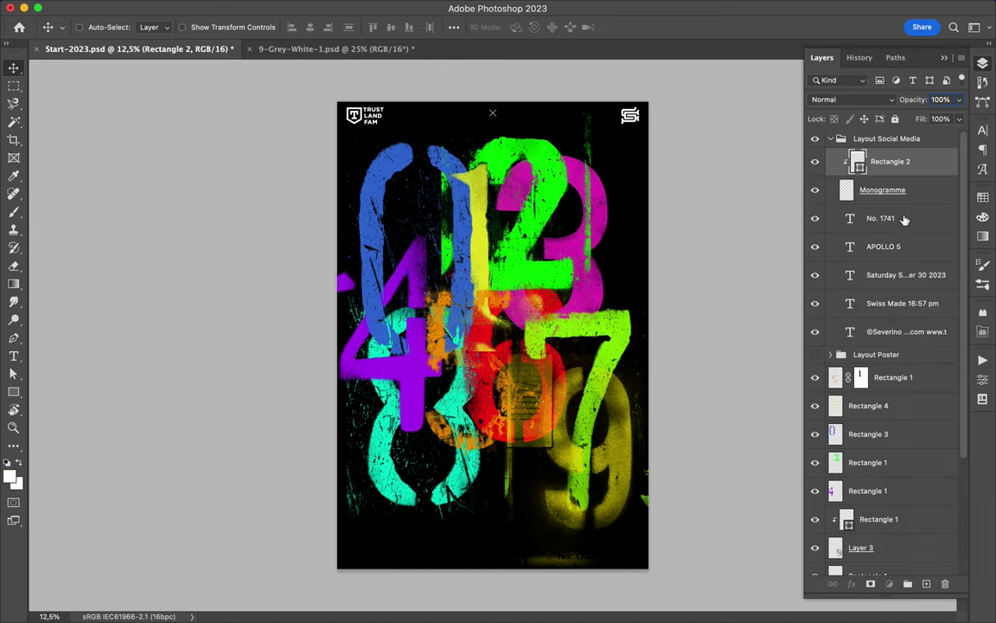
key(F7)
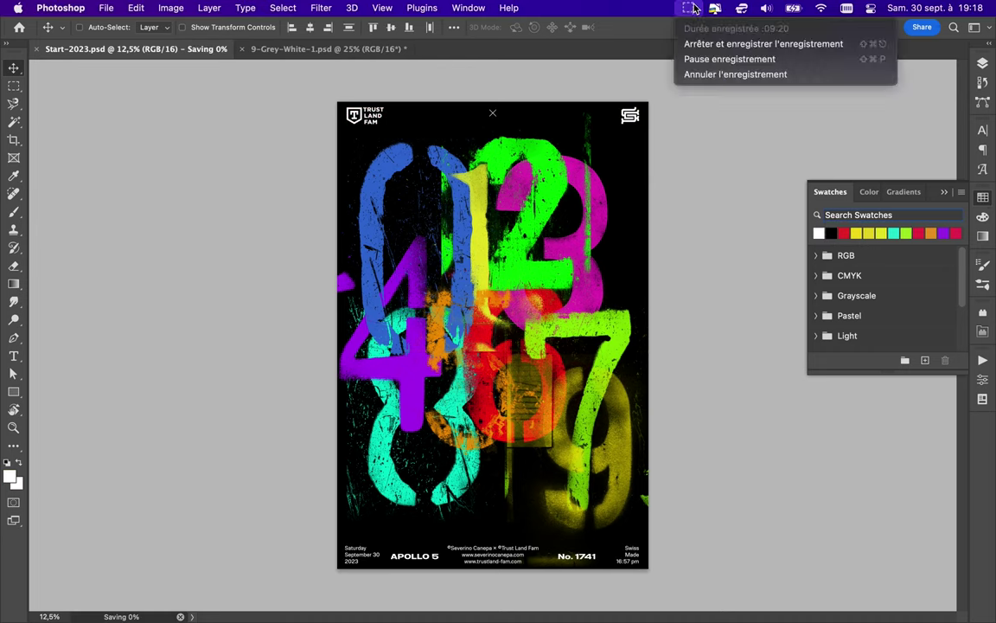